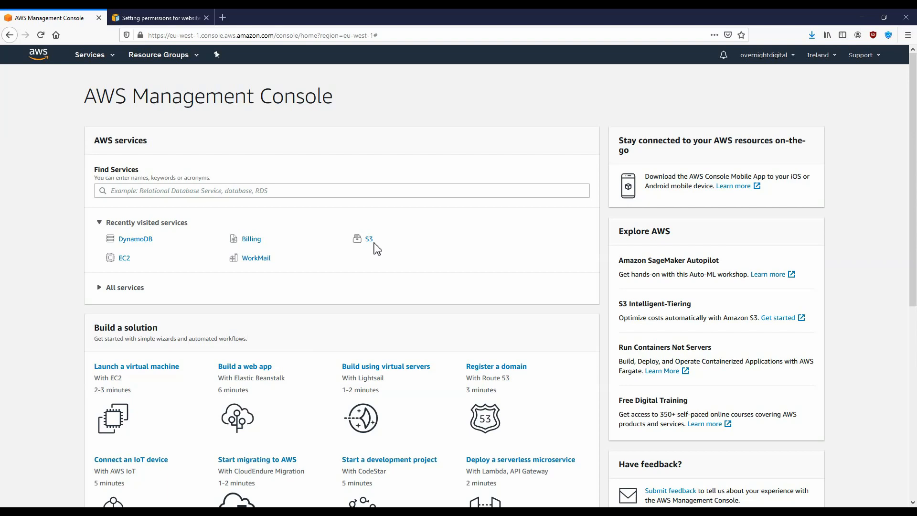
- Open S3 and start creating a bucket named example2020cloudfront.com, proceeding to its configuration options
left_click(370, 240)
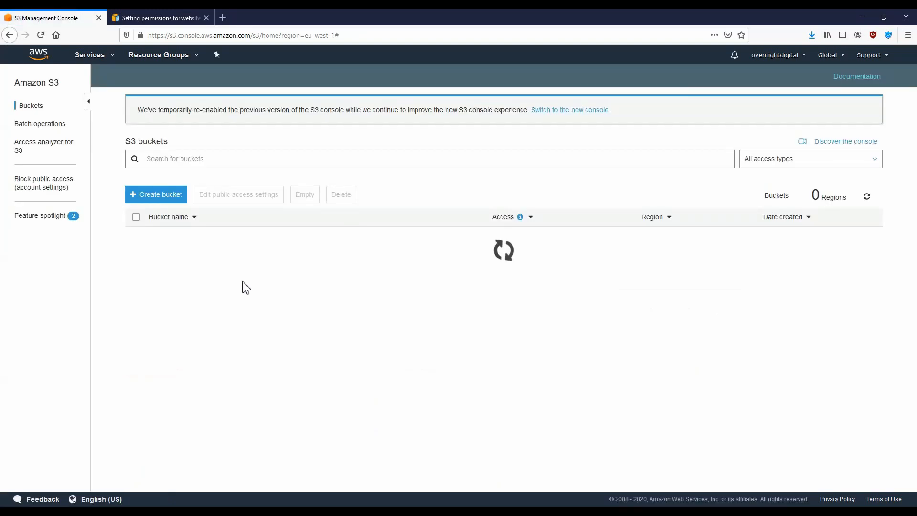
left_click(155, 197)
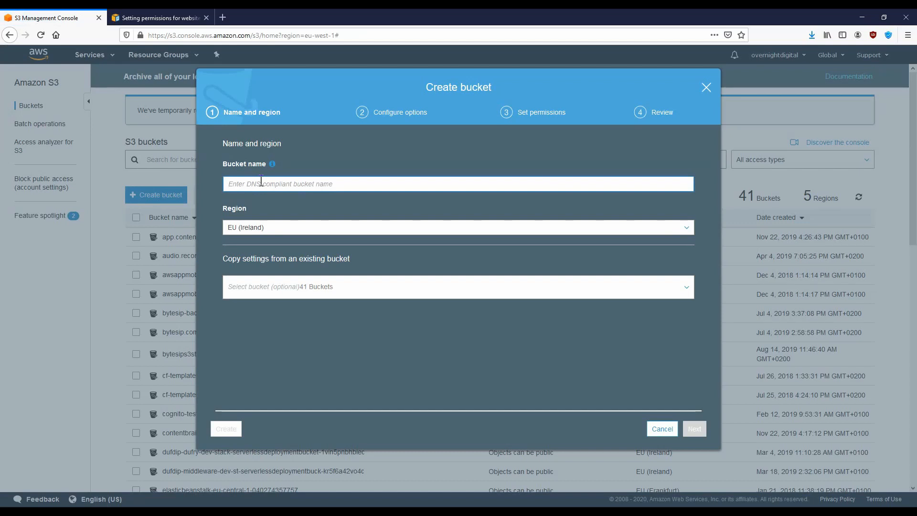
type("e")
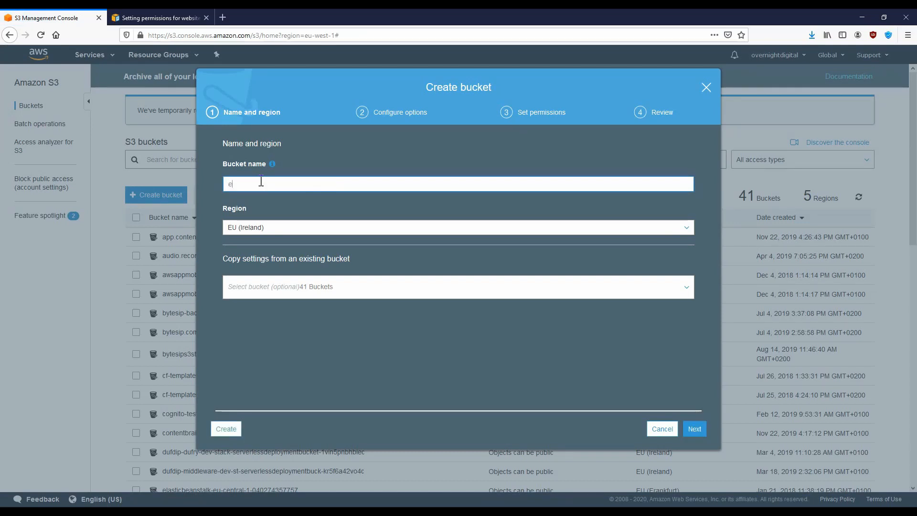
type("xample")
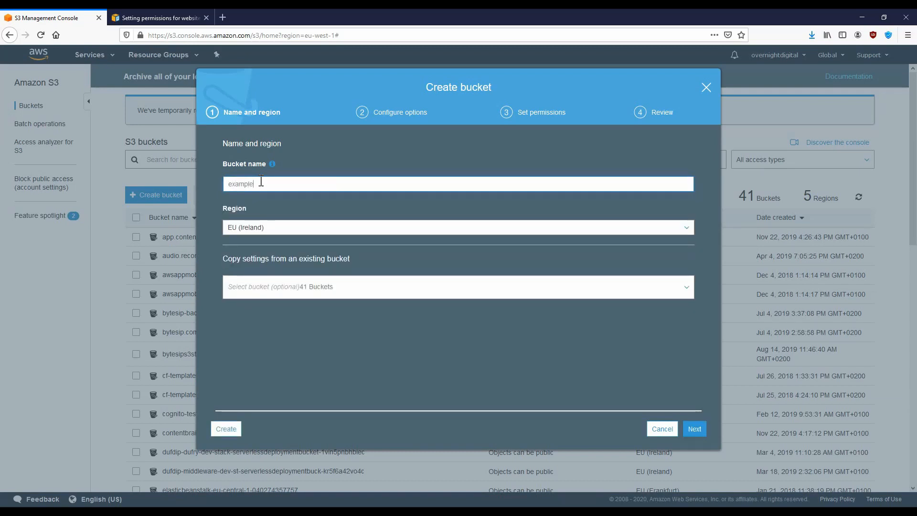
type("20")
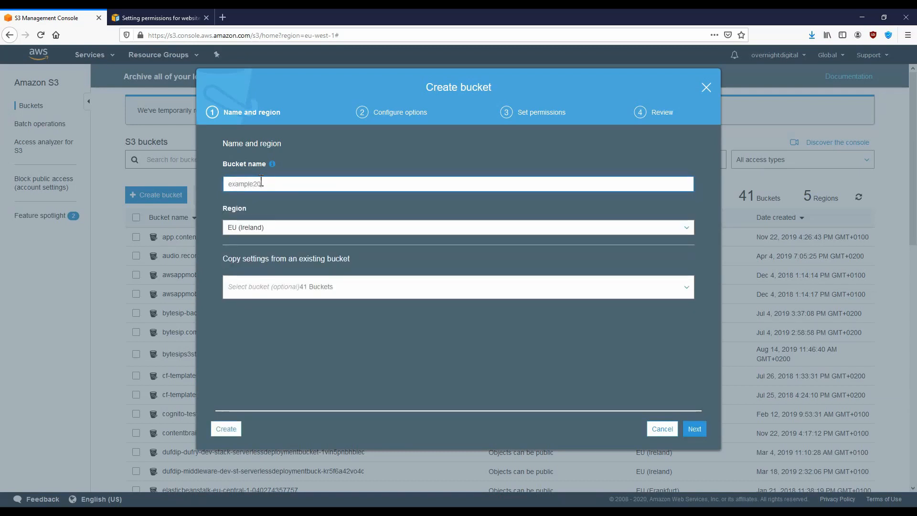
type("20cloudfront.com")
left_click(695, 429)
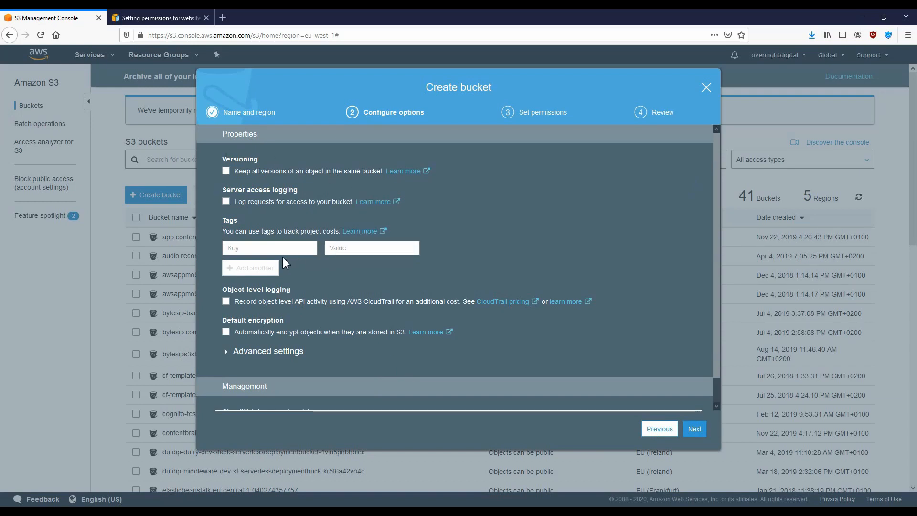
- Keep the default bucket options, turn off Block all public access and acknowledge that the bucket may become public
scroll(282, 264, "down", 1)
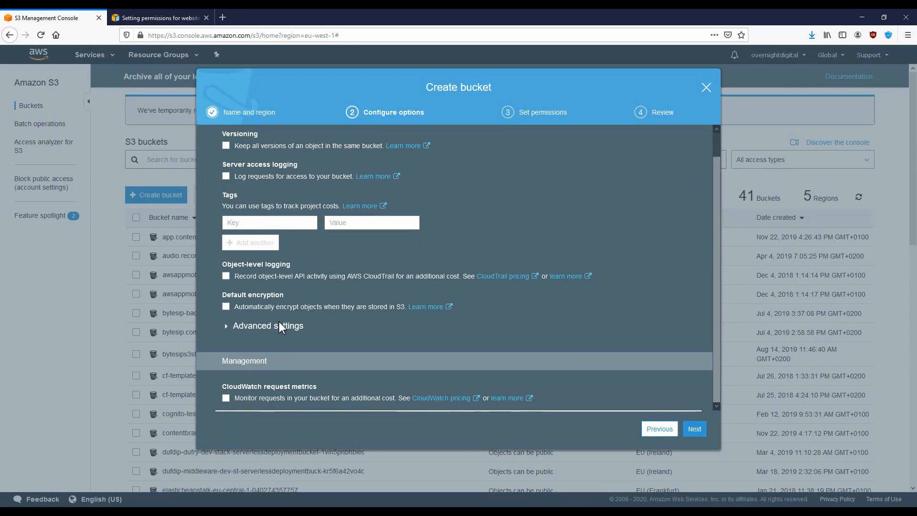
left_click(694, 429)
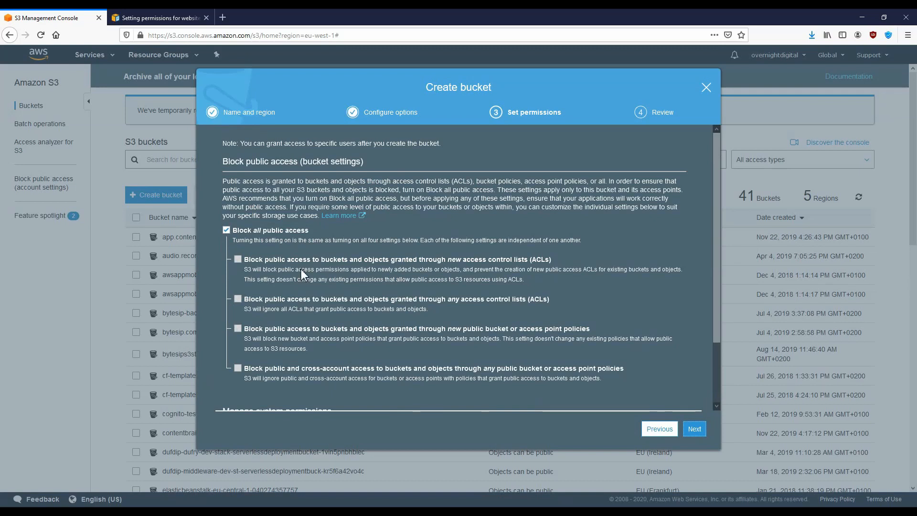
left_click(226, 230)
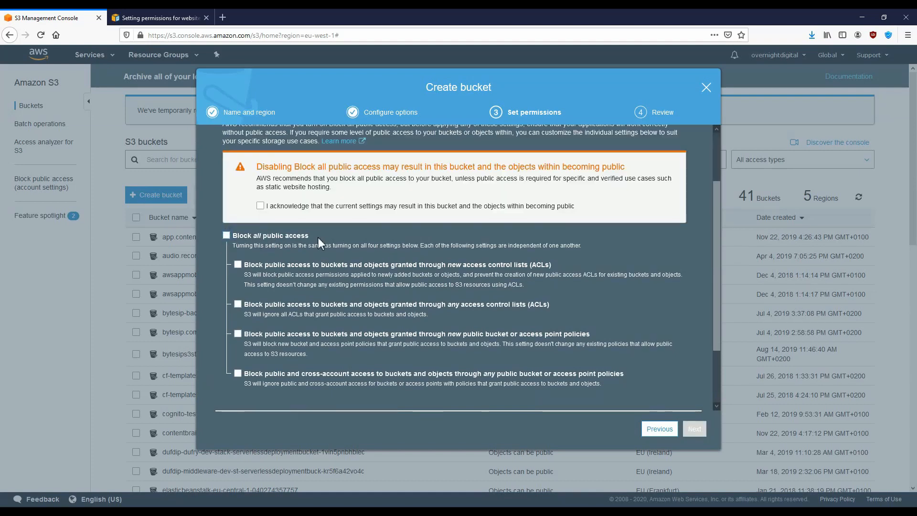
left_click(260, 206)
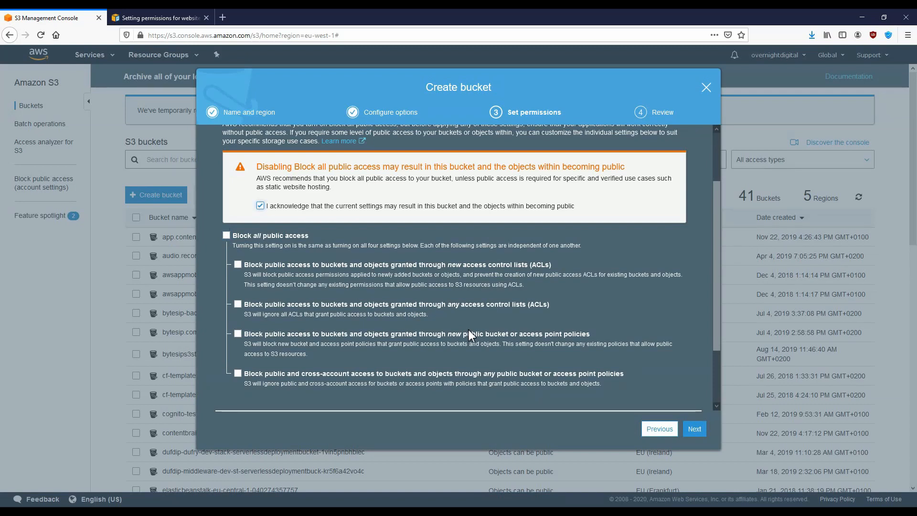
left_click(696, 430)
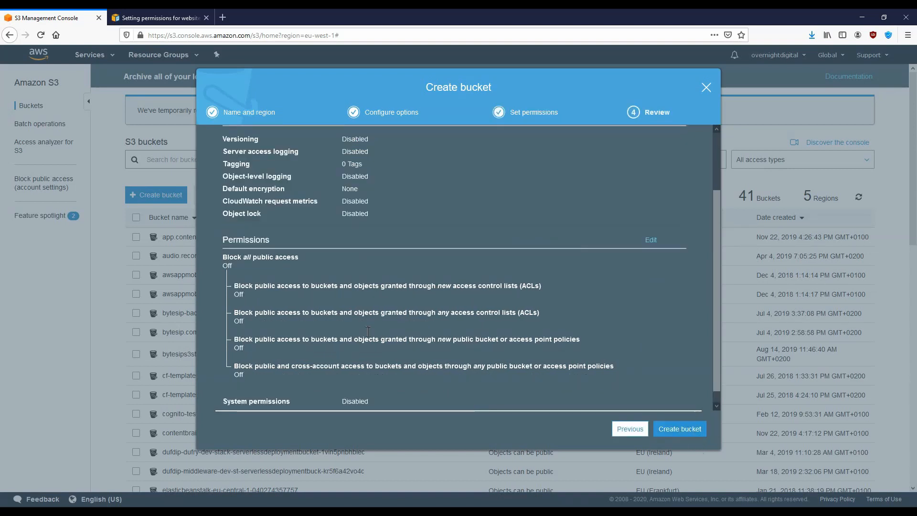
- Review the new bucket's name, options and permissions, and create the bucket
scroll(319, 234, "down", 1)
scroll(422, 335, "up", 3)
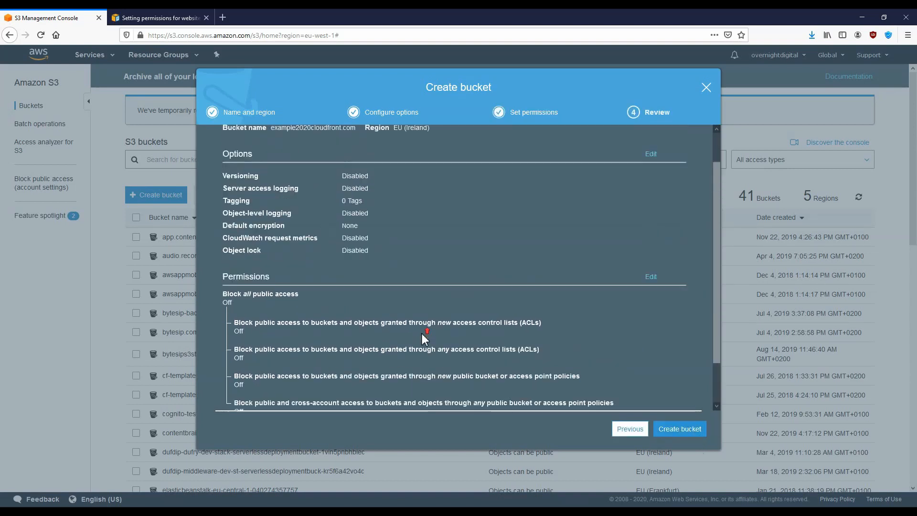
scroll(423, 336, "down", 3)
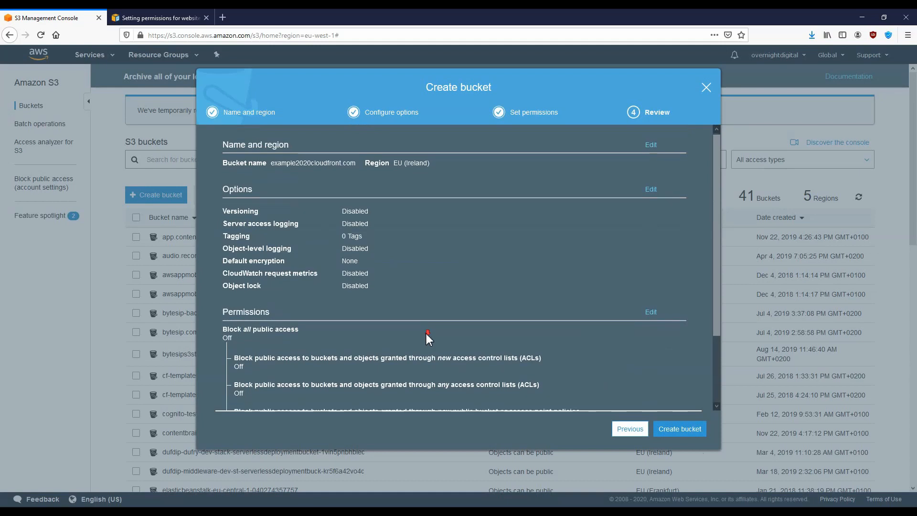
left_click(681, 434)
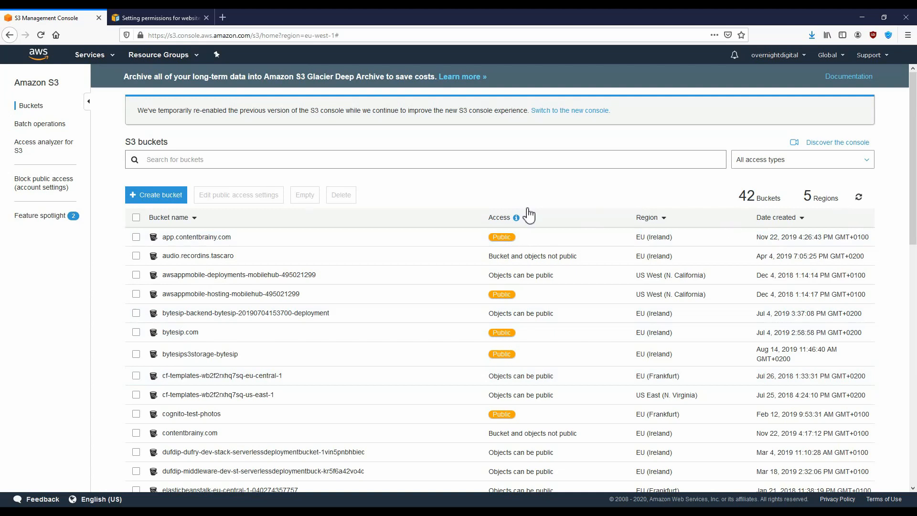
- Find the example2020cloudfront.com bucket by searching for "exa" and open its bucket policy editor
left_click(241, 160)
type("exa")
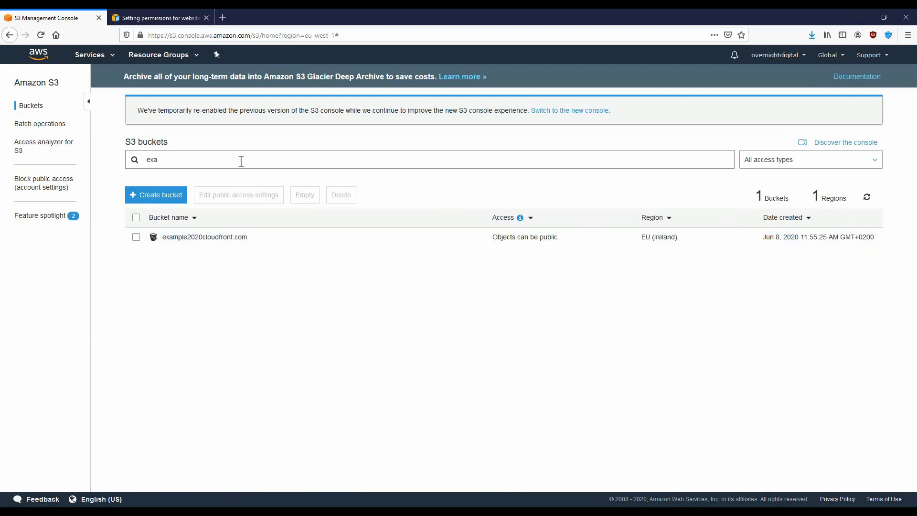
left_click(205, 236)
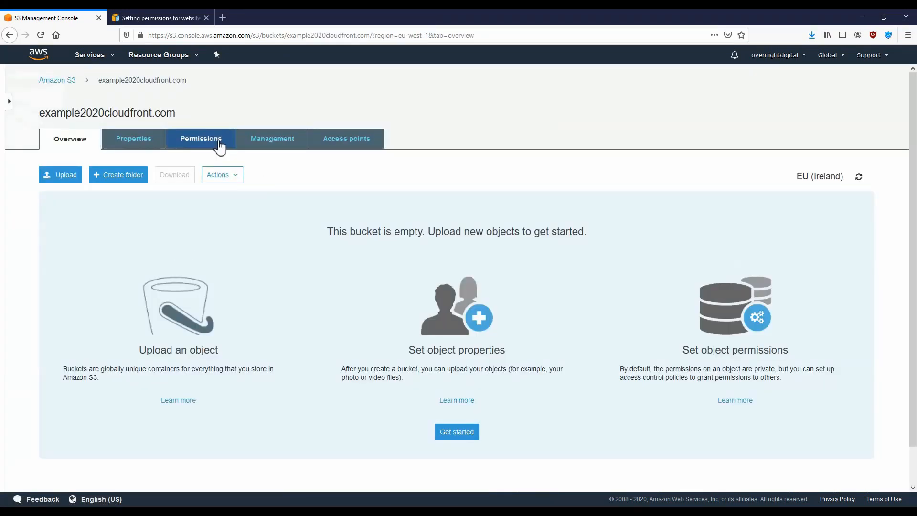
left_click(202, 141)
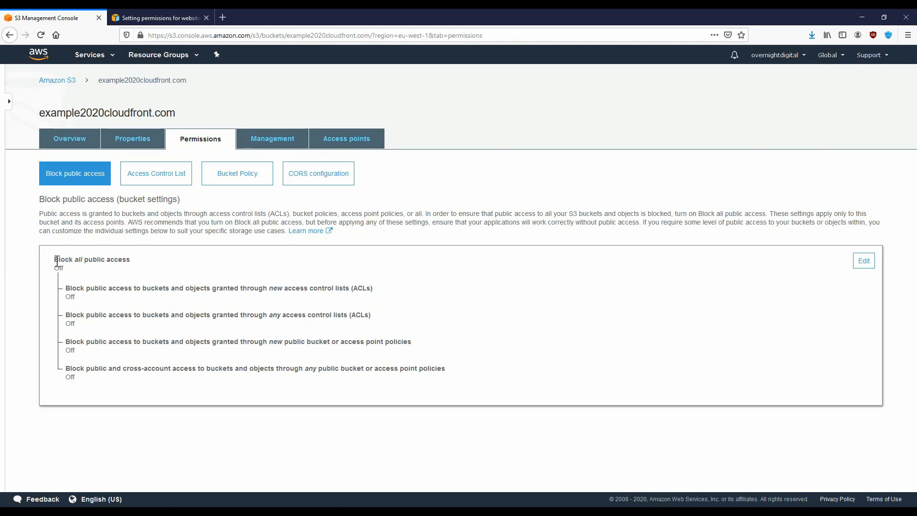
left_click(236, 181)
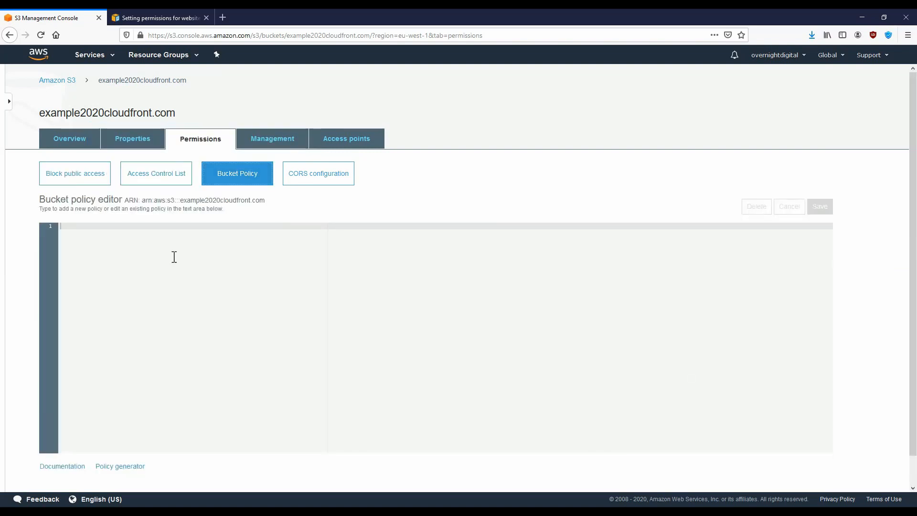
left_click(120, 227)
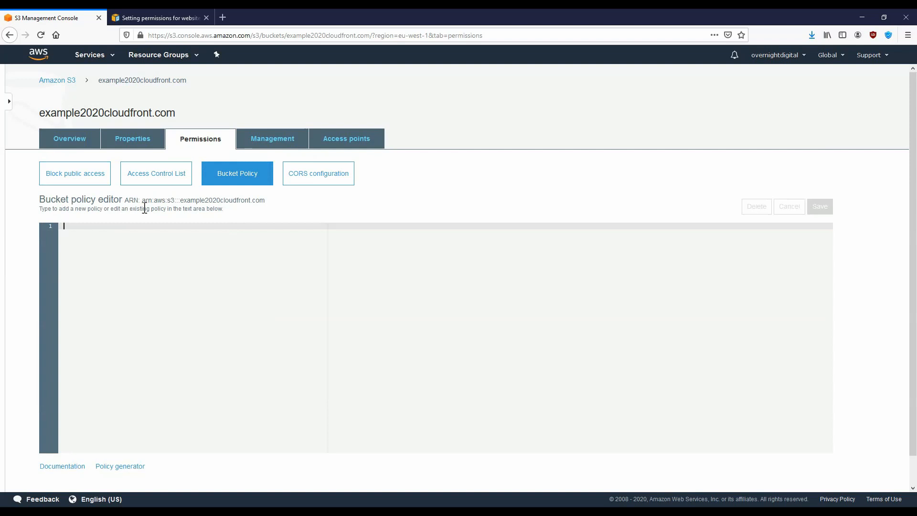
- Copy the PublicReadGetObject sample policy from the AWS documentation page into the bucket policy editor
left_click(139, 18)
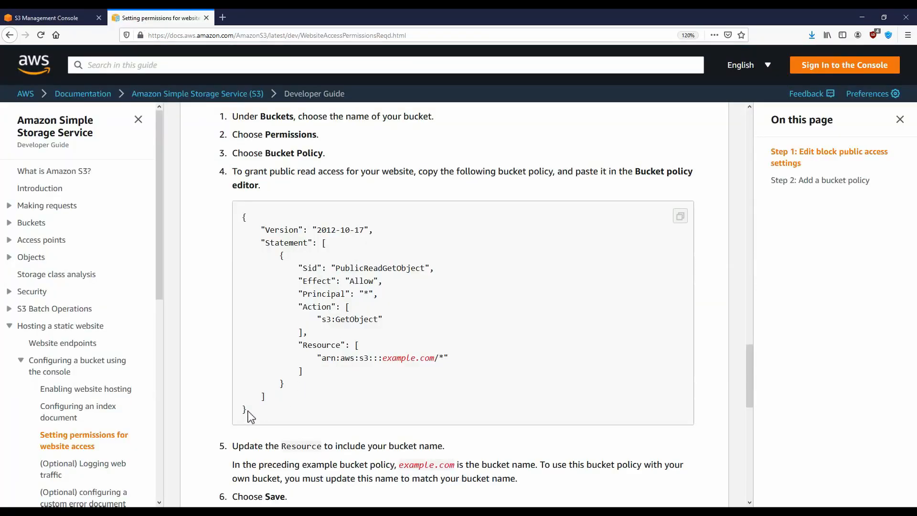
left_click_drag(245, 410, 240, 213)
key("ctrl+c")
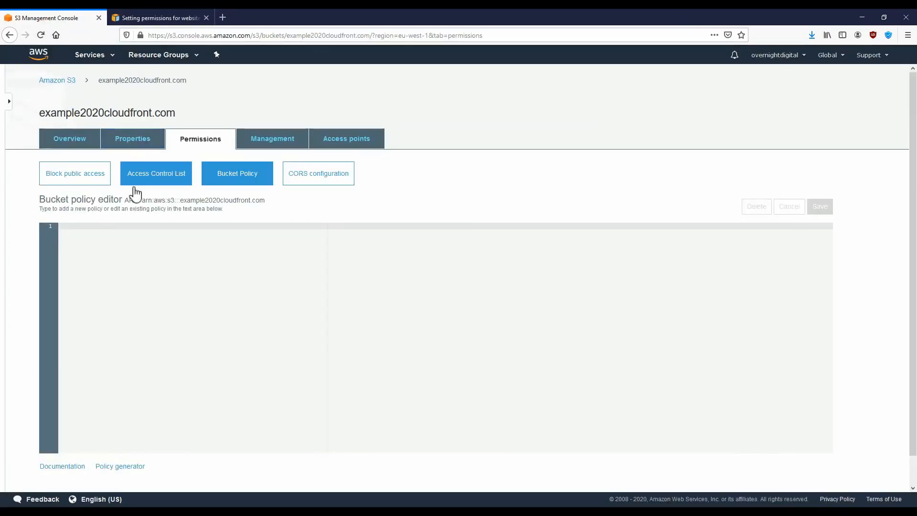
left_click(106, 226)
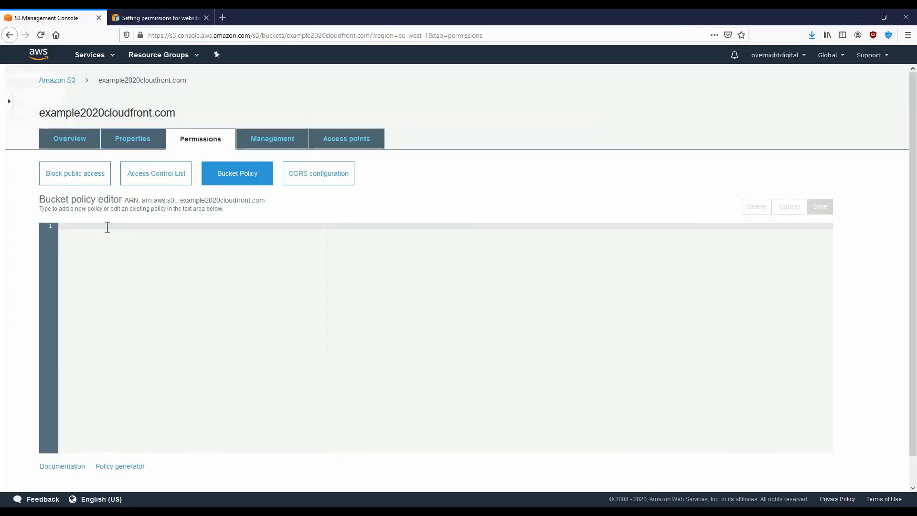
key("ctrl+v")
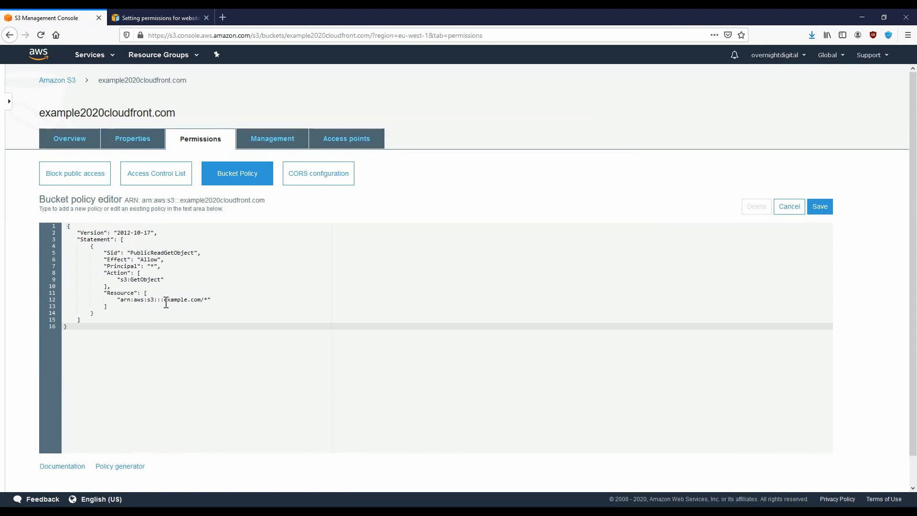
- Replace example.com in the policy's Resource ARN with the bucket name example2020cloudfront.com and save the policy
left_click_drag(161, 300, 178, 301)
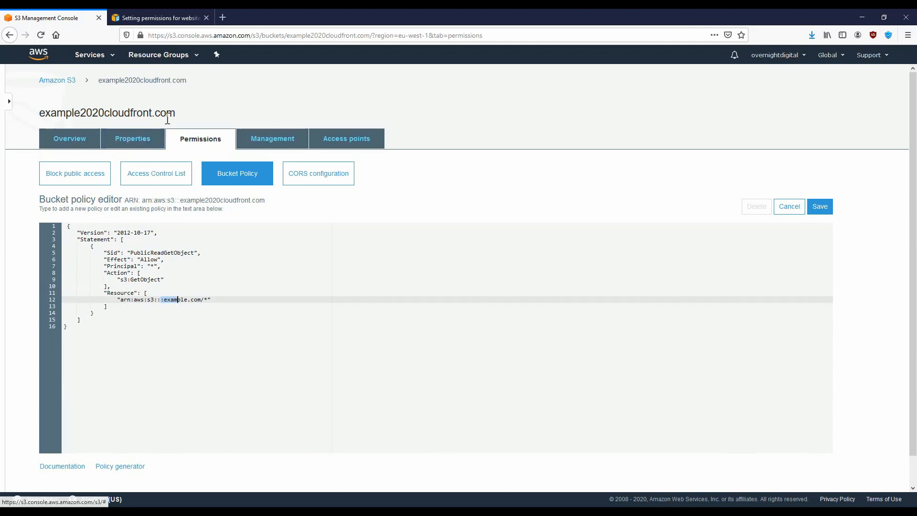
left_click_drag(174, 115, 42, 114)
key("ctrl+c")
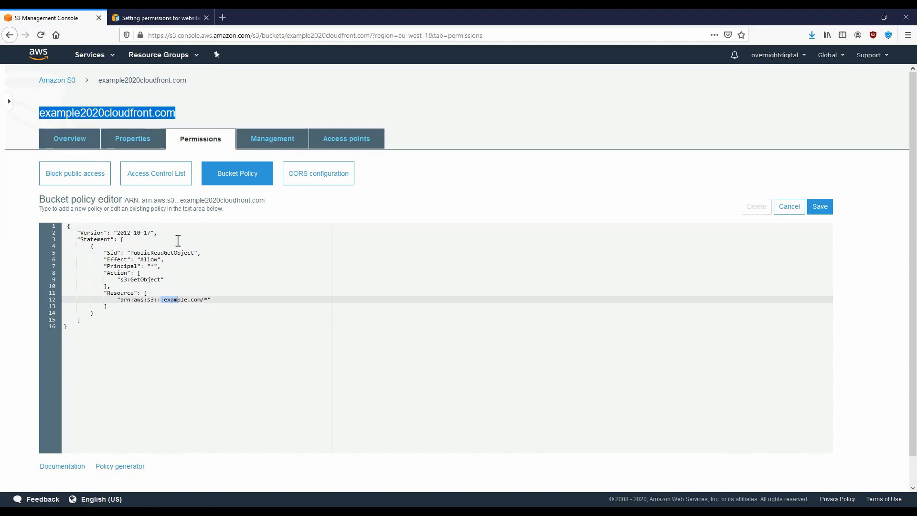
left_click(185, 317)
left_click_drag(164, 300, 201, 299)
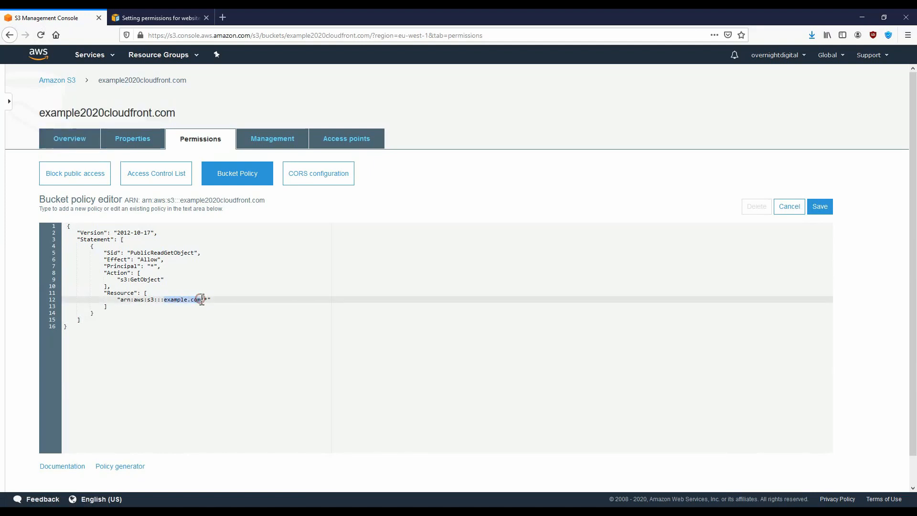
key("ctrl+v")
left_click(820, 207)
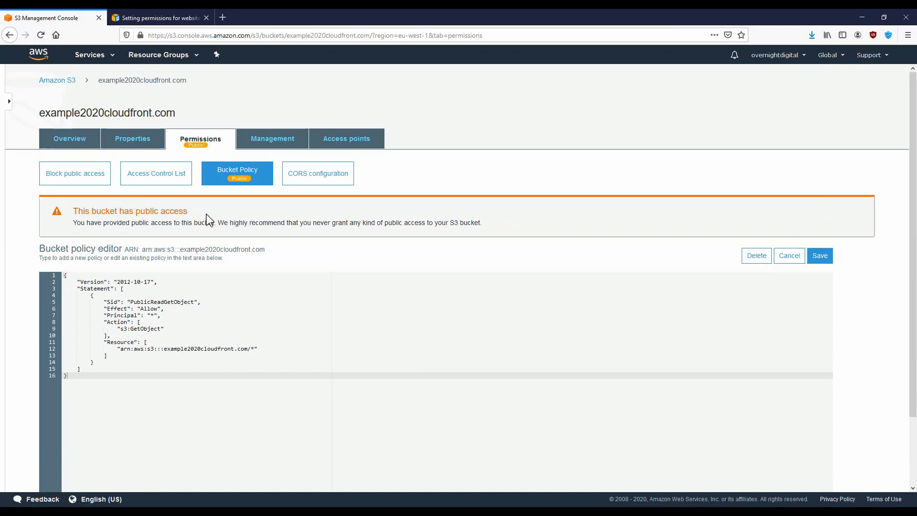
- Return to the bucket's overview and start an upload
left_click(73, 144)
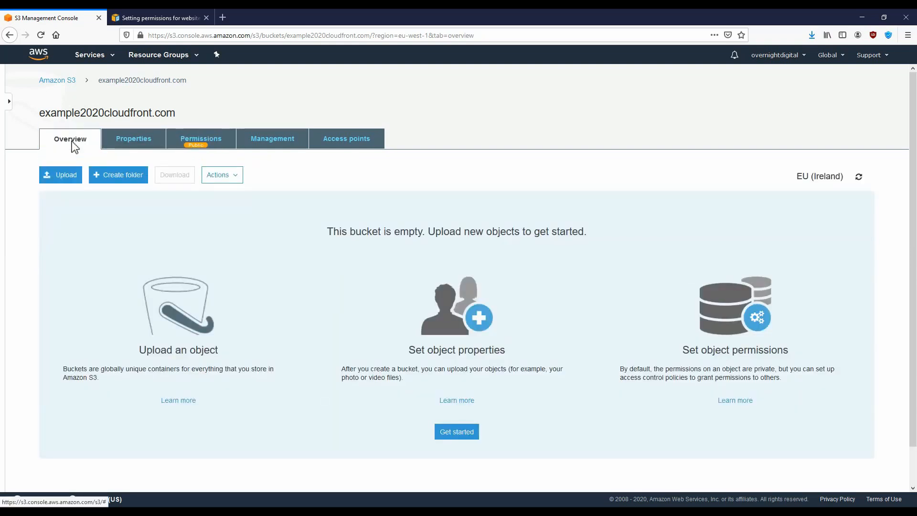
left_click(65, 176)
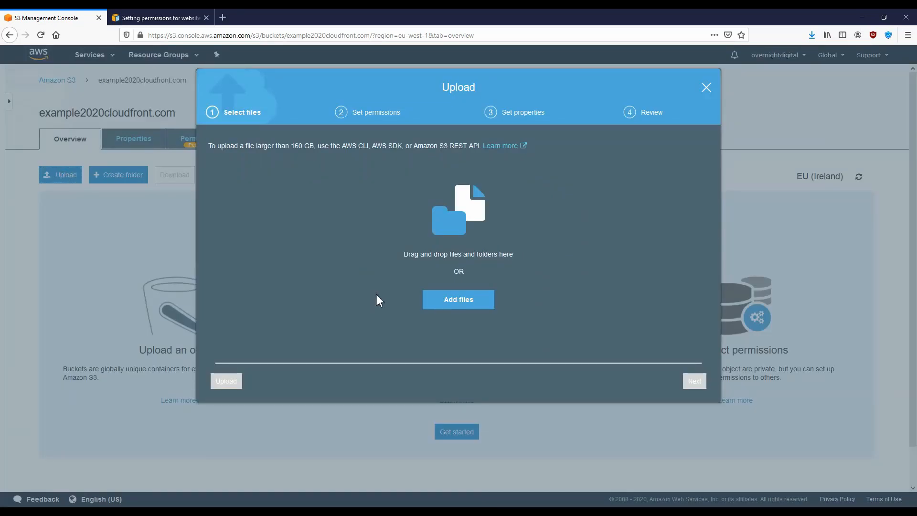
left_click(463, 299)
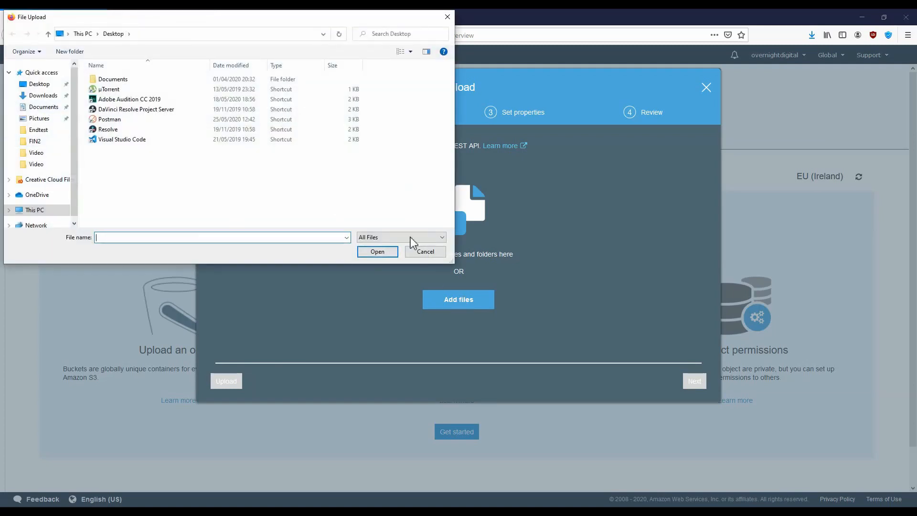
left_click(40, 97)
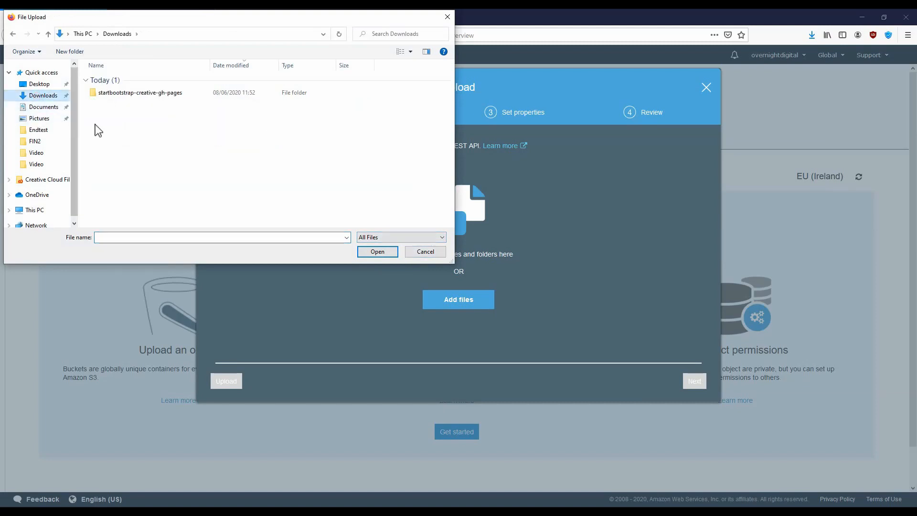
left_click_drag(256, 23, 712, 137)
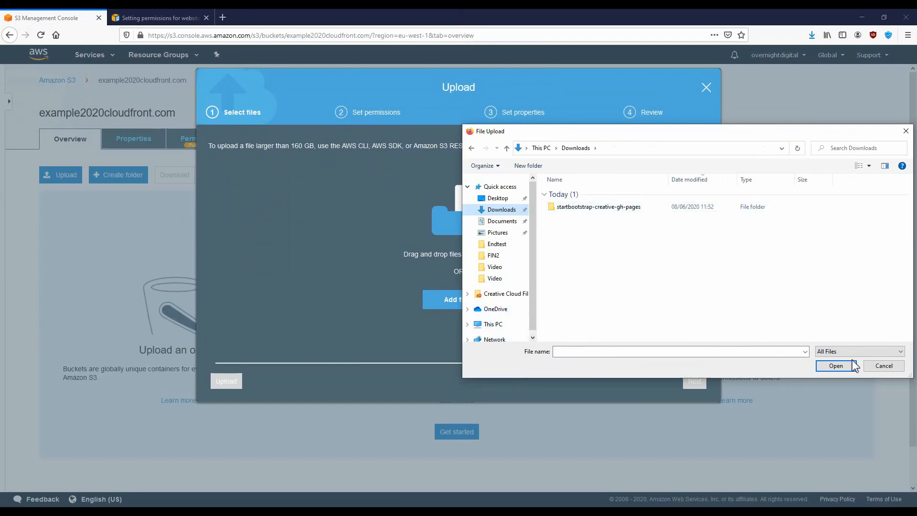
left_click(882, 365)
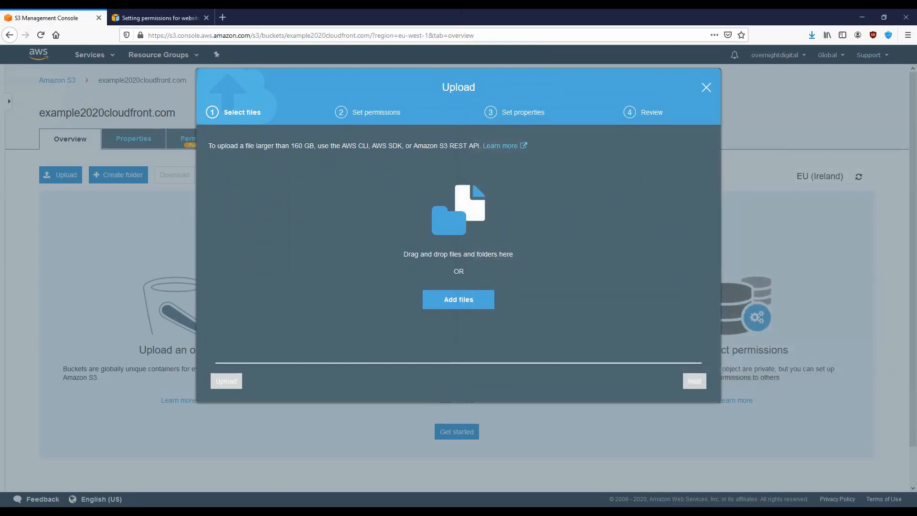
- Upload the assets, css and js folders and the index file from the startbootstrap-creative-gh-pages folder to the bucket
left_click(292, 509)
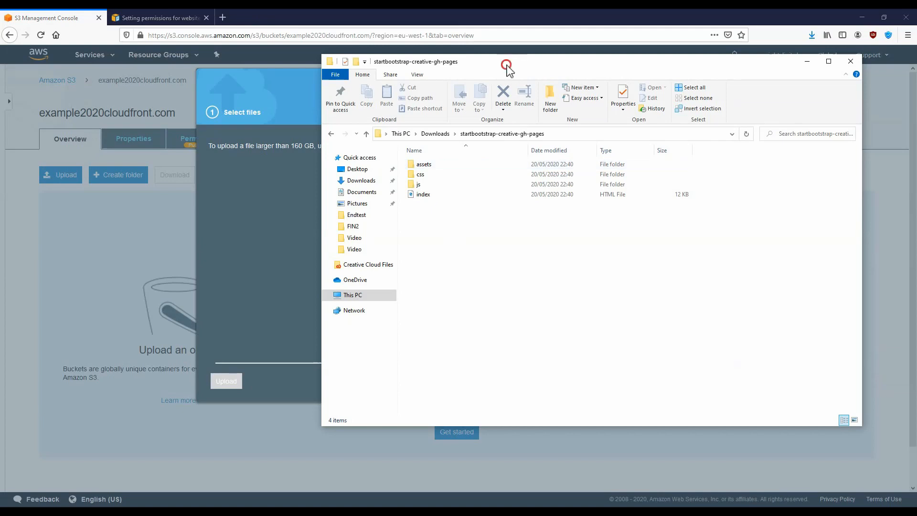
left_click_drag(507, 69, 770, 128)
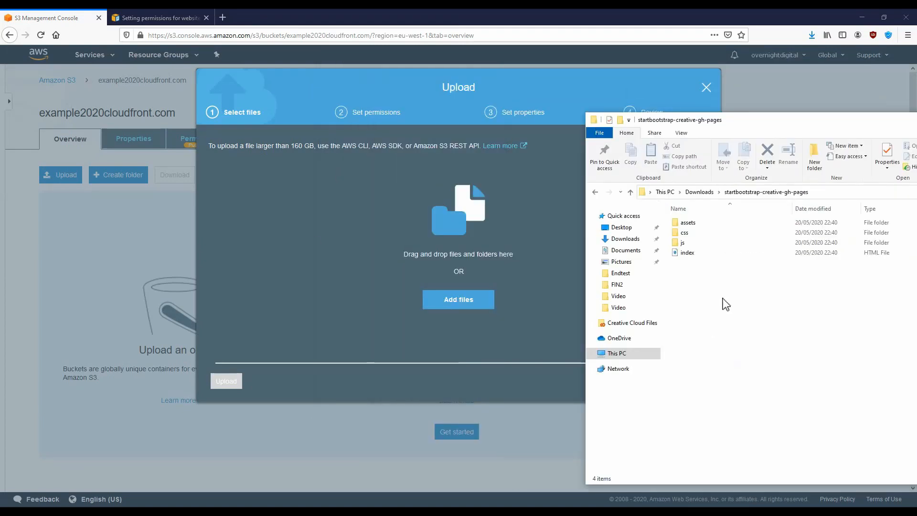
left_click_drag(705, 292, 395, 235)
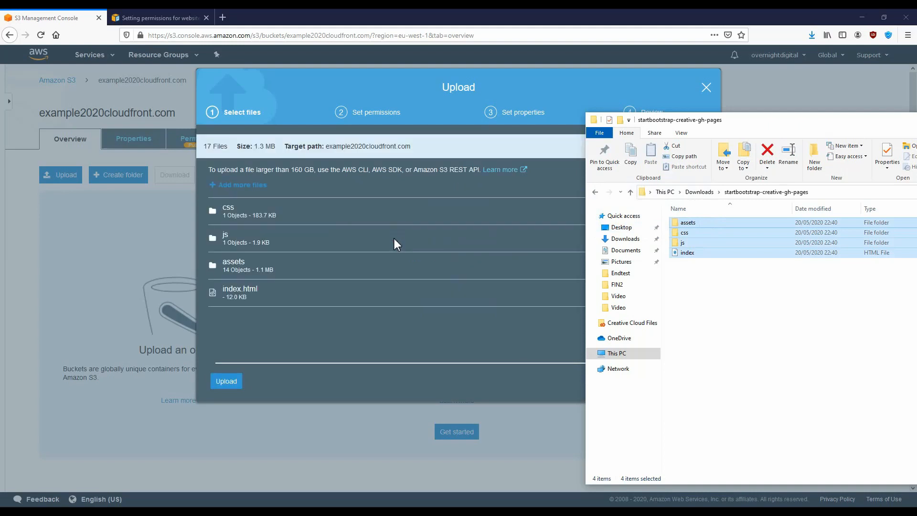
left_click(226, 380)
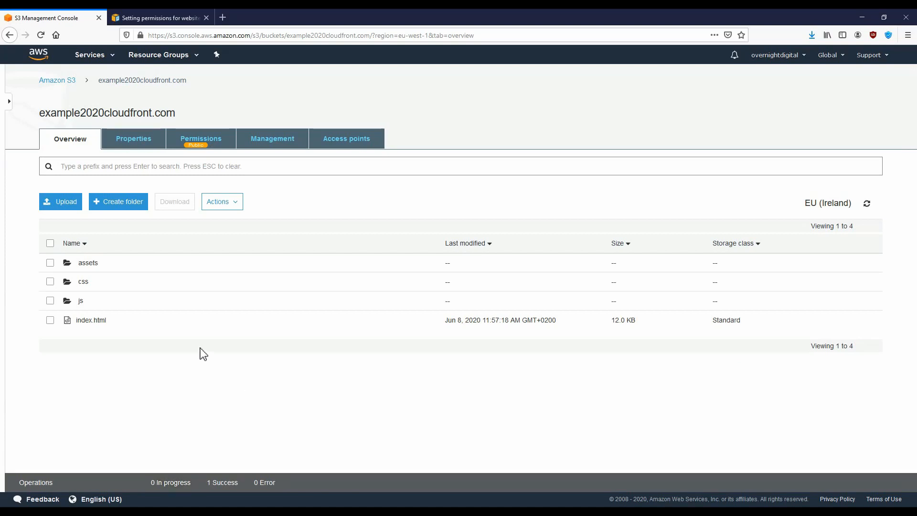
- Enable static website hosting for the bucket with index.html as both the index document and the error document
left_click(273, 141)
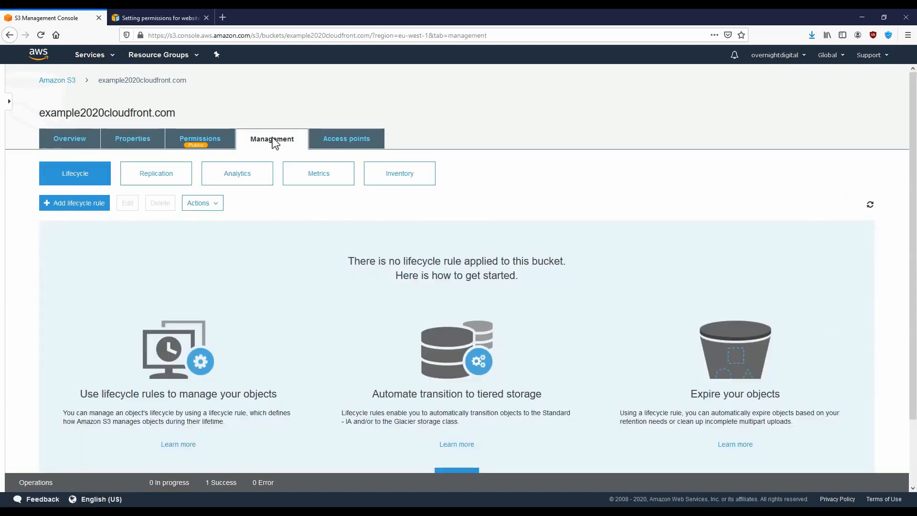
left_click(151, 143)
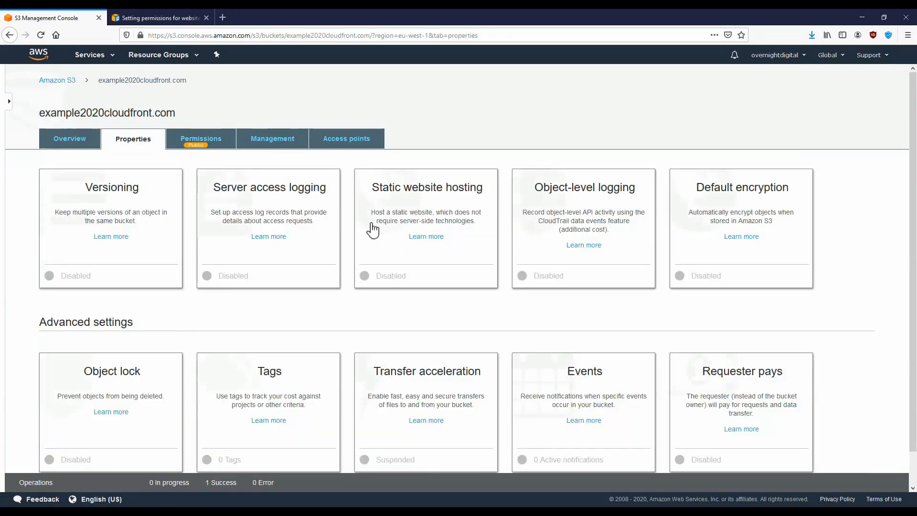
left_click(419, 208)
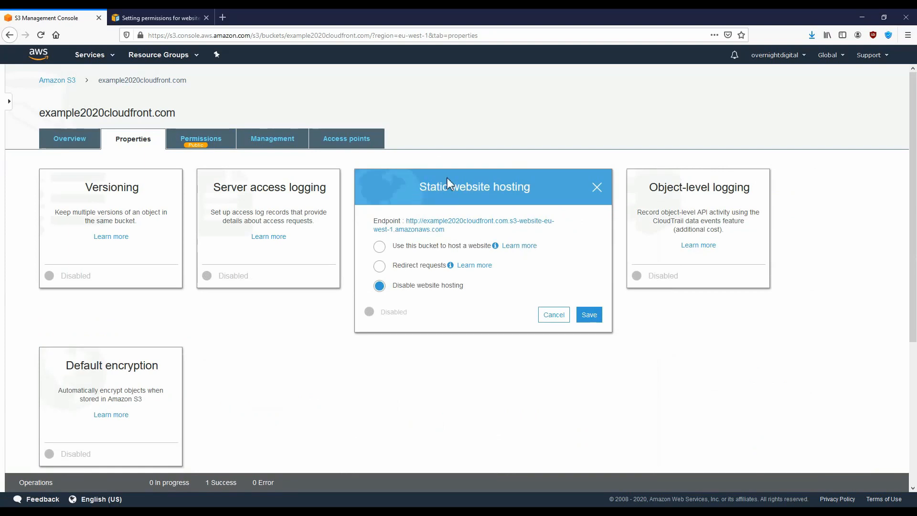
left_click(379, 247)
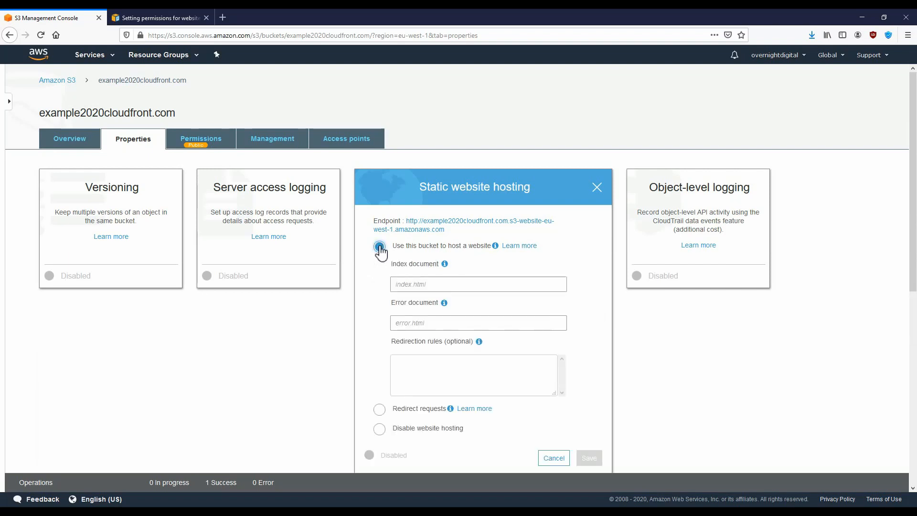
left_click(420, 283)
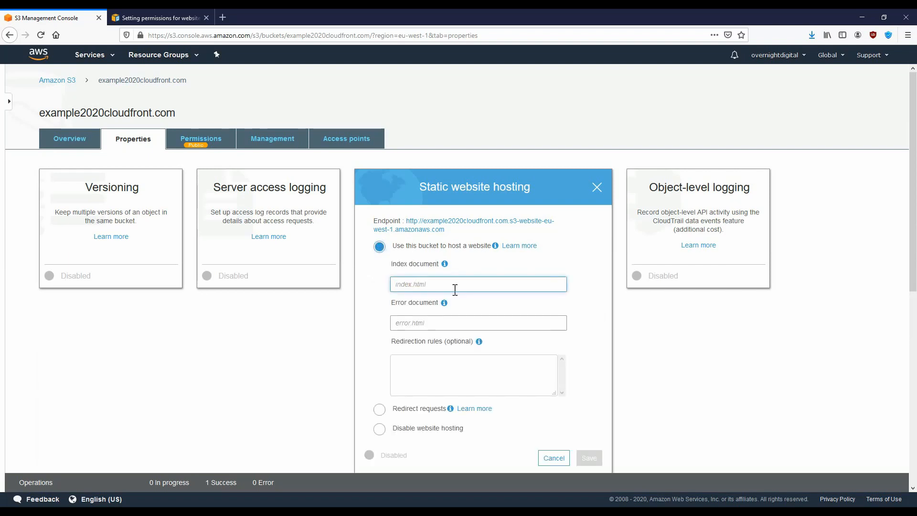
type("index.html")
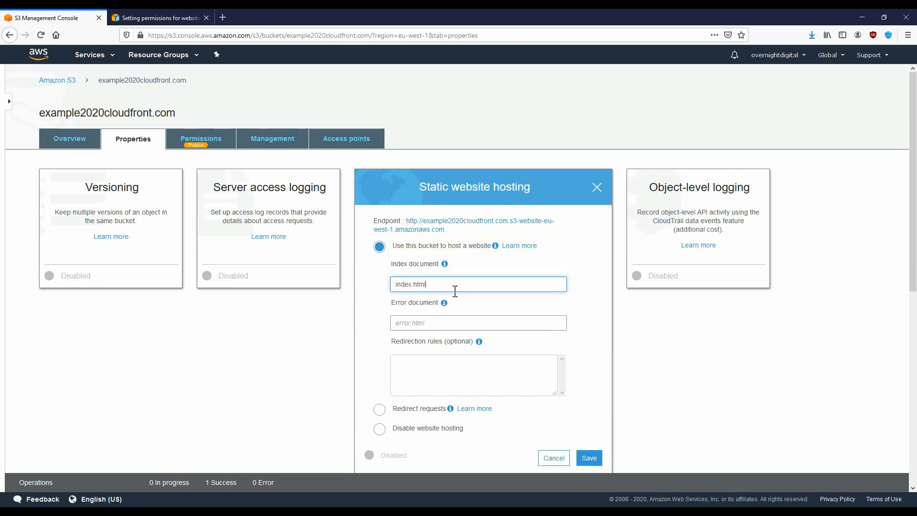
left_click(430, 324)
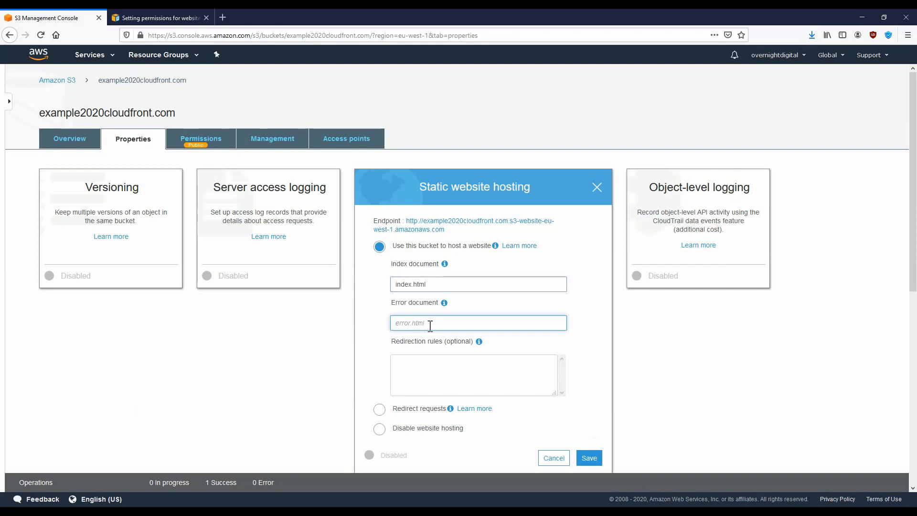
type("index.html")
scroll(431, 324, "down", 1)
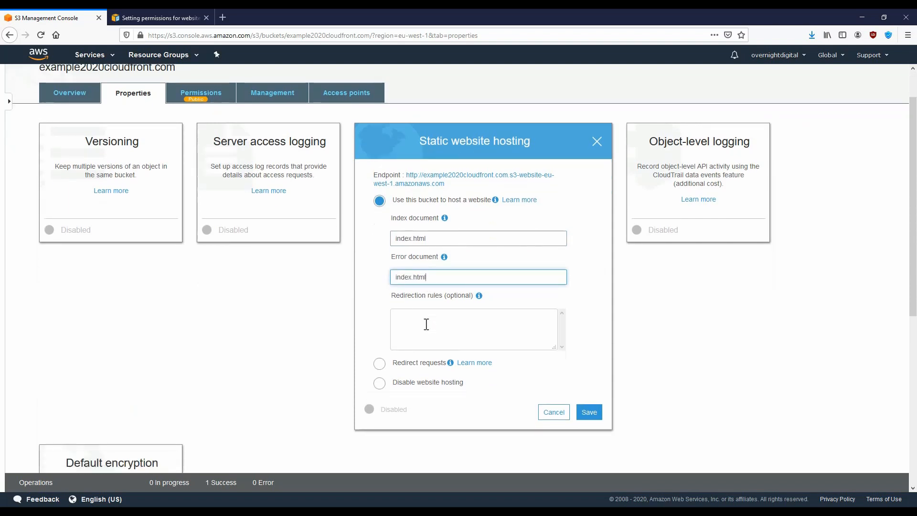
left_click(588, 412)
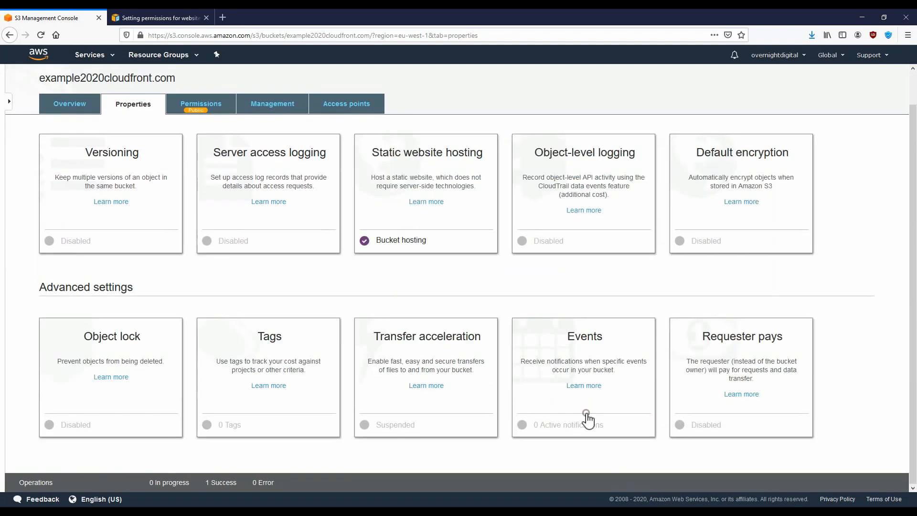
- Open the object URL of index.html from the bucket's overview and look through the published page
scroll(262, 248, "up", 1)
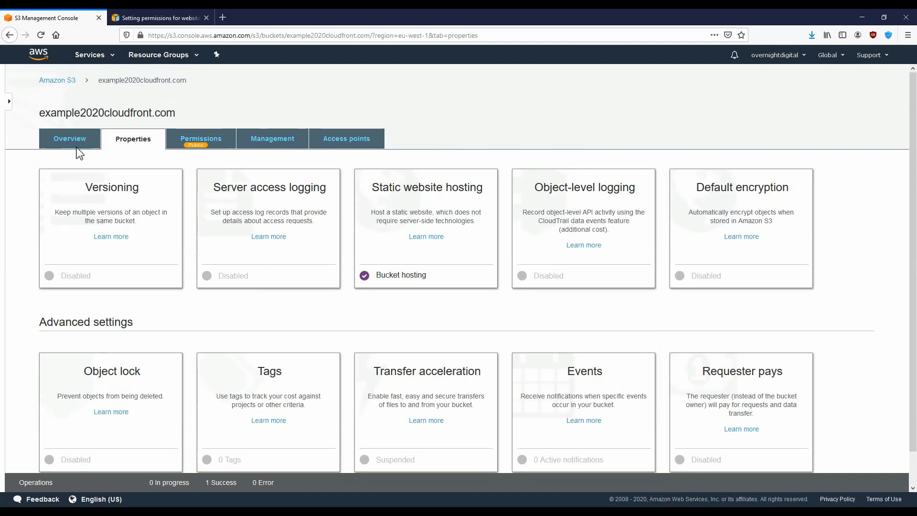
left_click(71, 141)
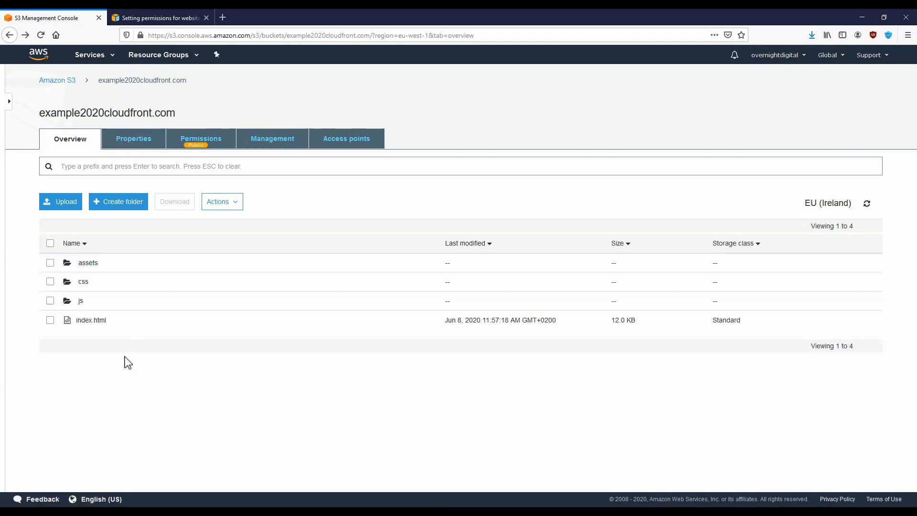
left_click(95, 325)
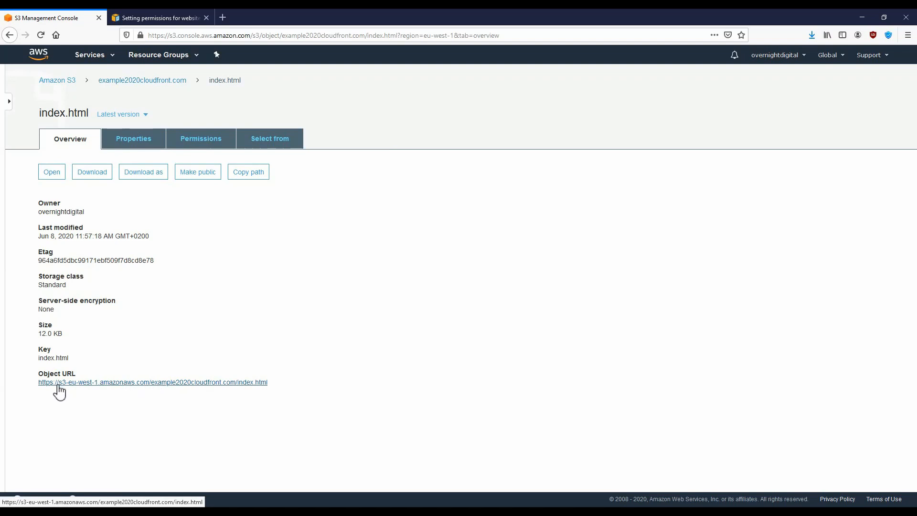
left_click(196, 383)
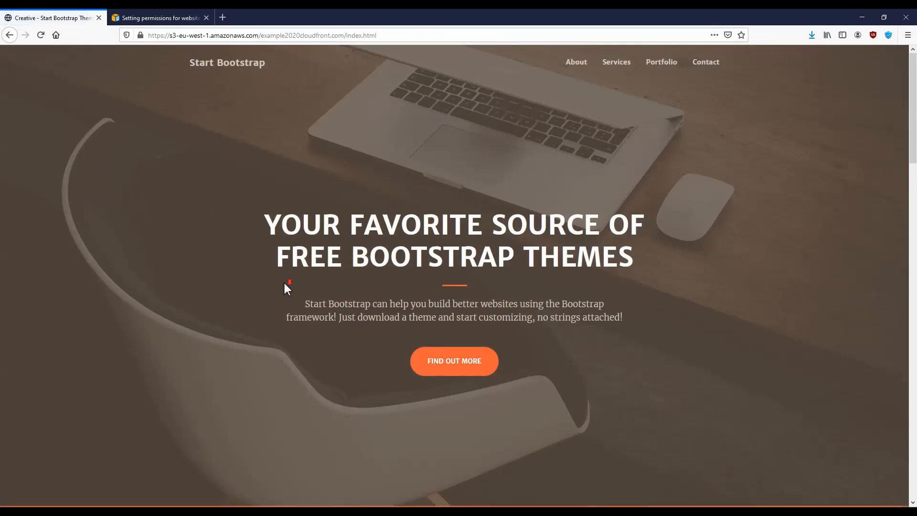
scroll(285, 286, "down", 10)
scroll(285, 283, "up", 10)
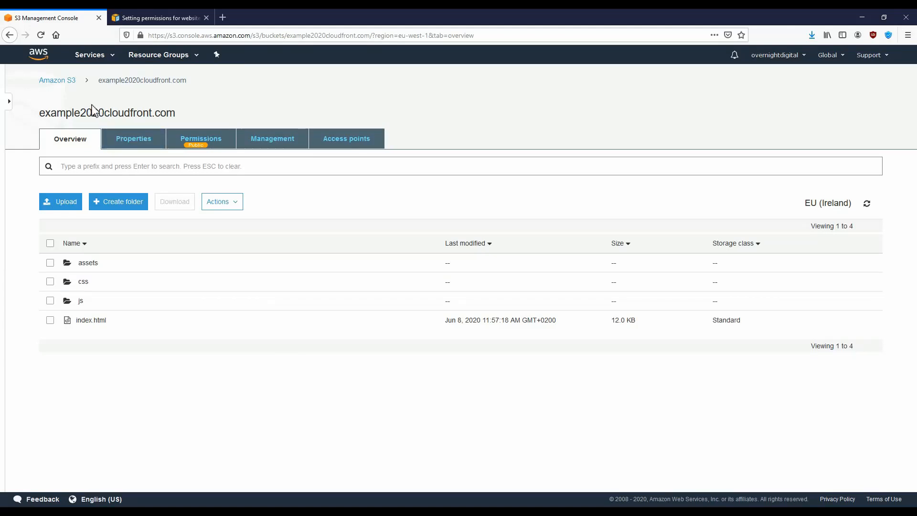
- Switch to the CloudFront service and start creating a distribution with the Web delivery method
left_click(106, 60)
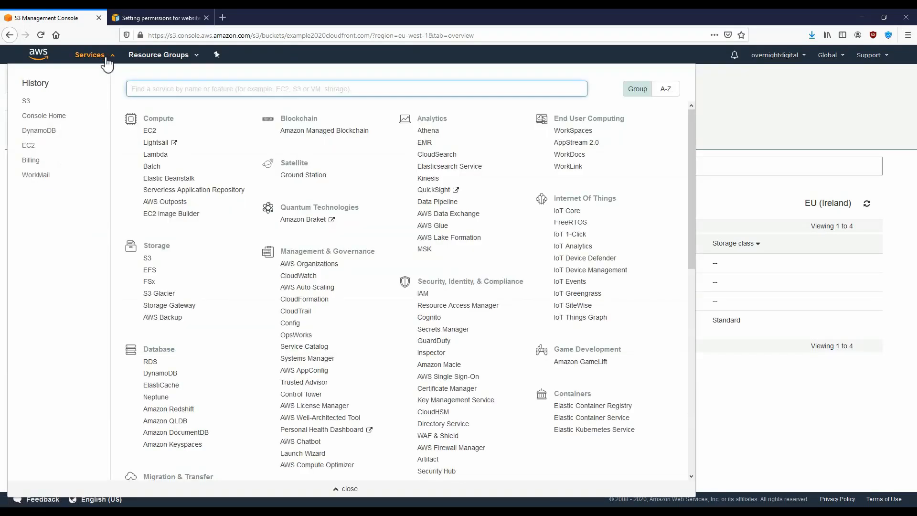
type("c")
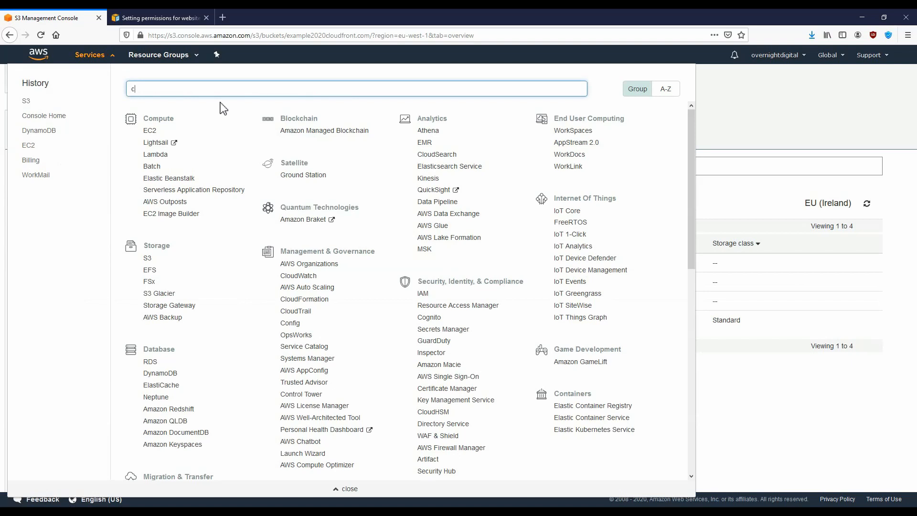
type("loud")
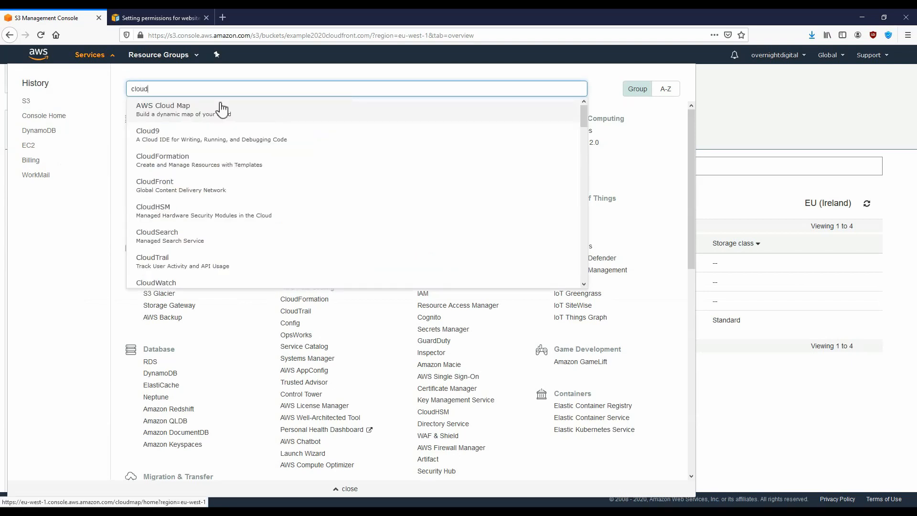
type("fro")
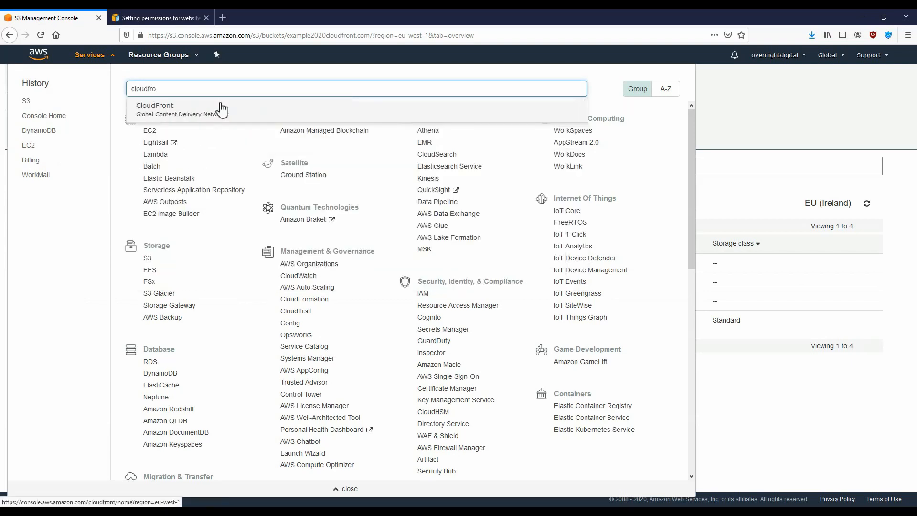
left_click(194, 109)
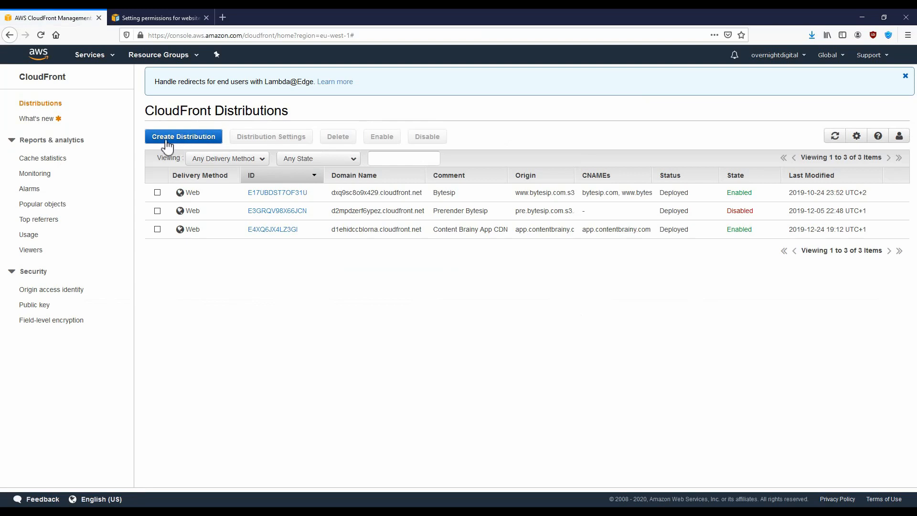
left_click(194, 141)
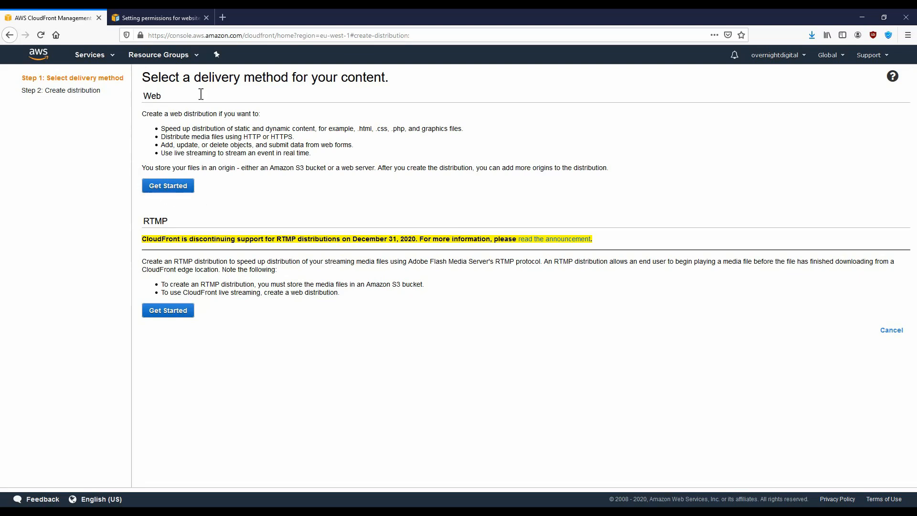
left_click(173, 187)
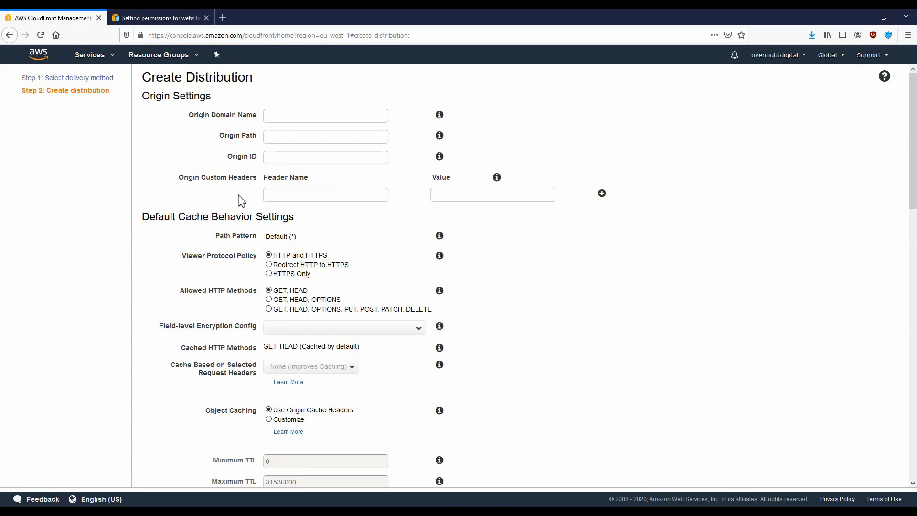
- Set the distribution's origin domain name to the example2020cloudfront.com S3 bucket
left_click(302, 113)
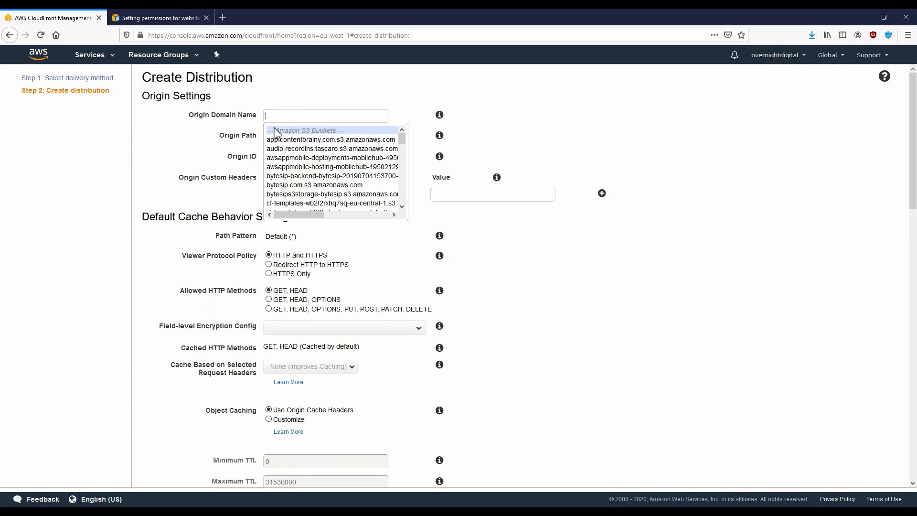
type("exa")
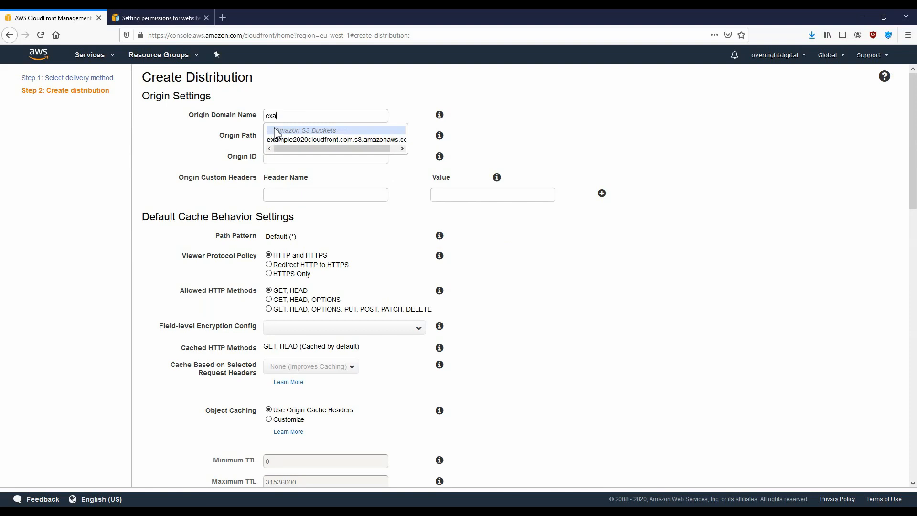
left_click(360, 139)
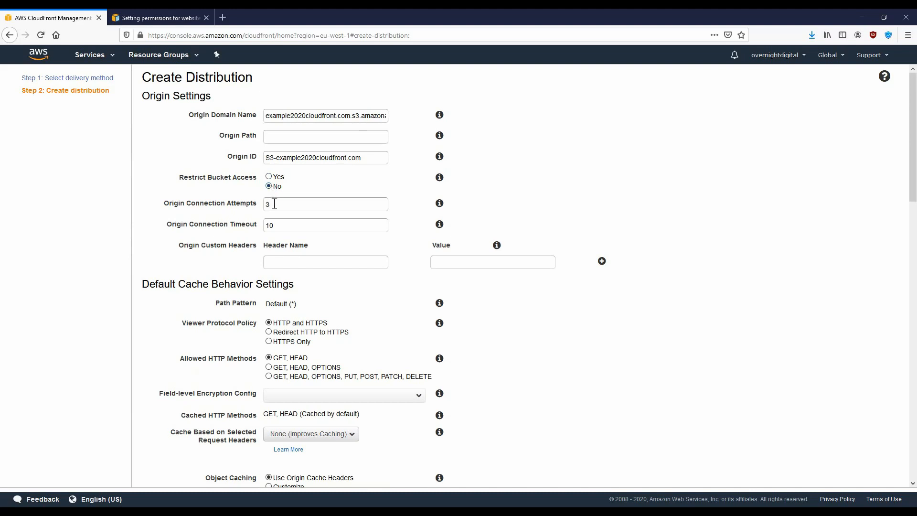
- Review the default cache behavior settings, from viewer protocol policy and HTTP methods to caching, compression and Lambda function associations
scroll(282, 203, "down", 2)
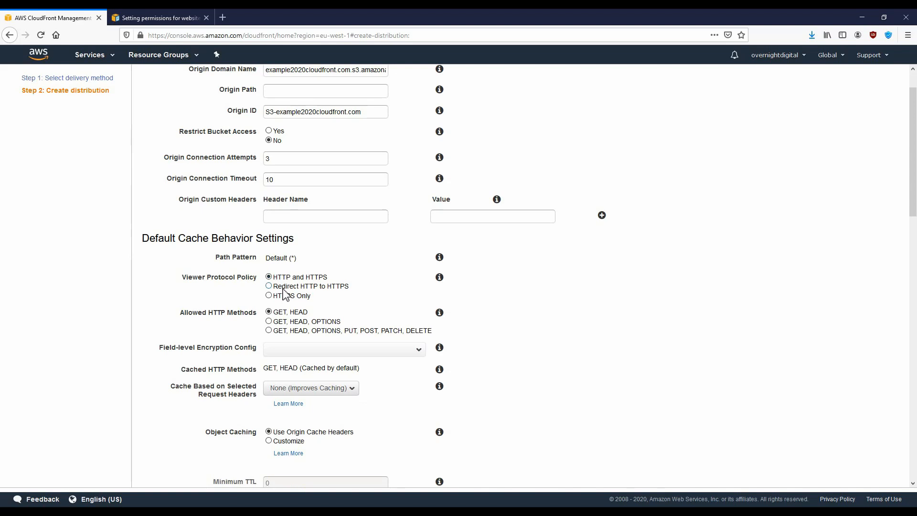
scroll(285, 292, "down", 2)
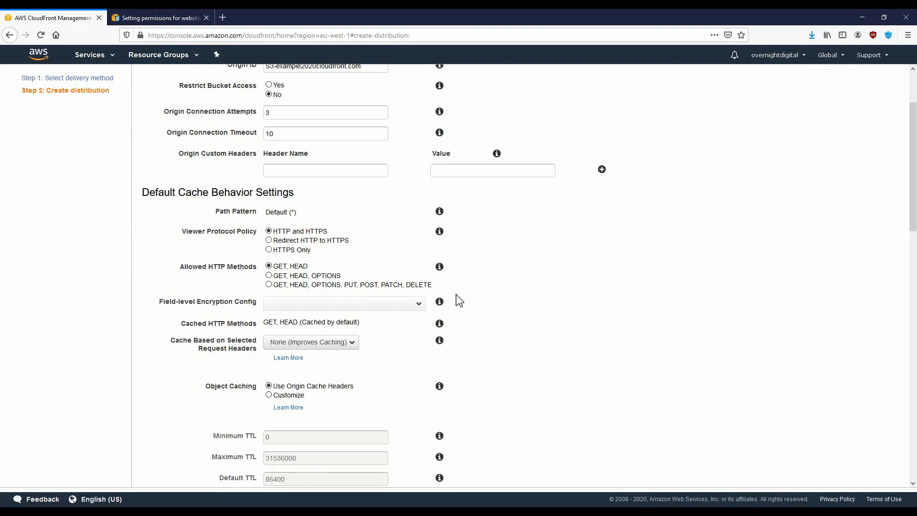
scroll(458, 300, "down", 2)
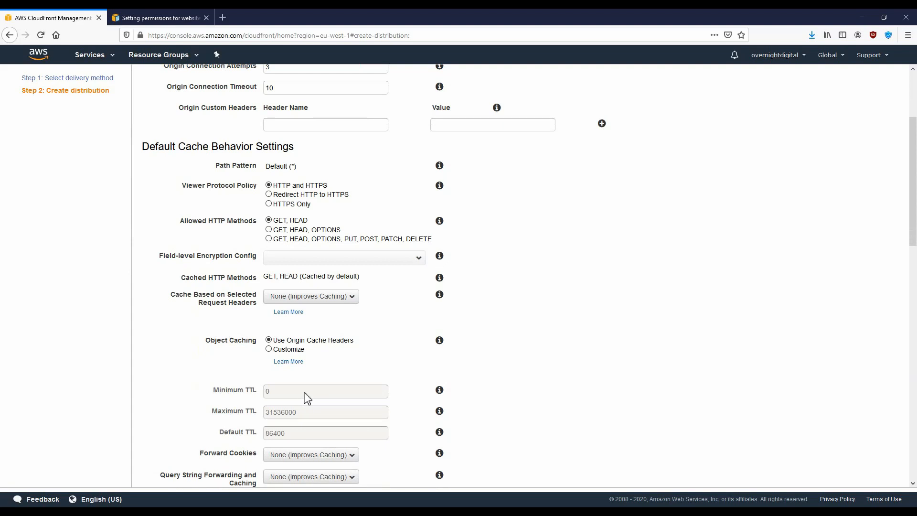
scroll(305, 391, "down", 2)
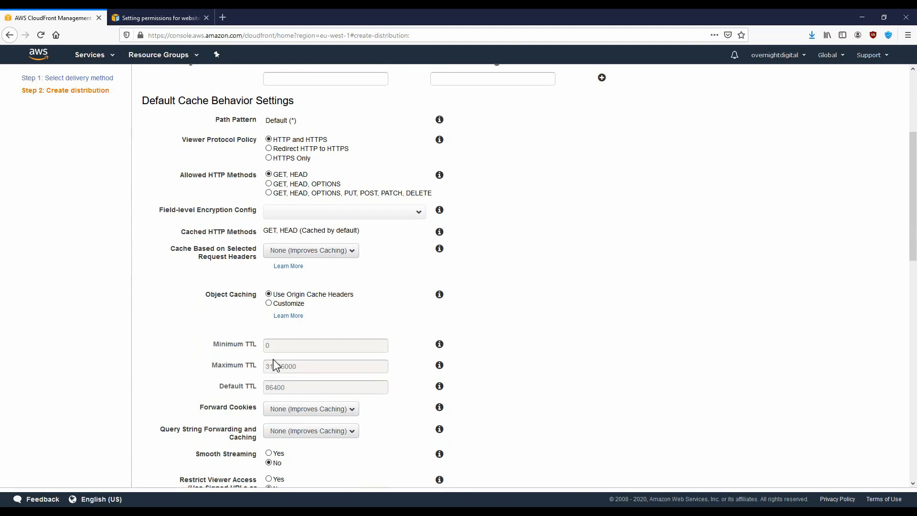
scroll(274, 363, "down", 2)
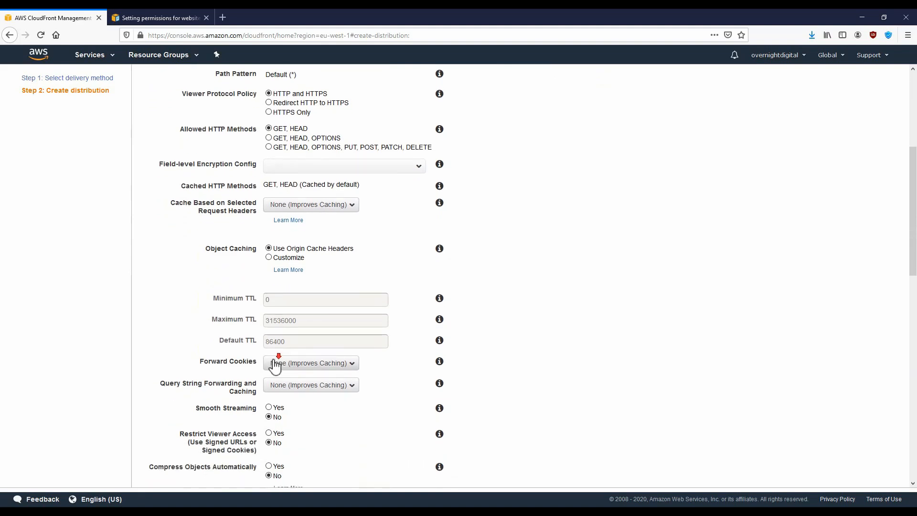
scroll(273, 361, "down", 2)
scroll(293, 396, "down", 2)
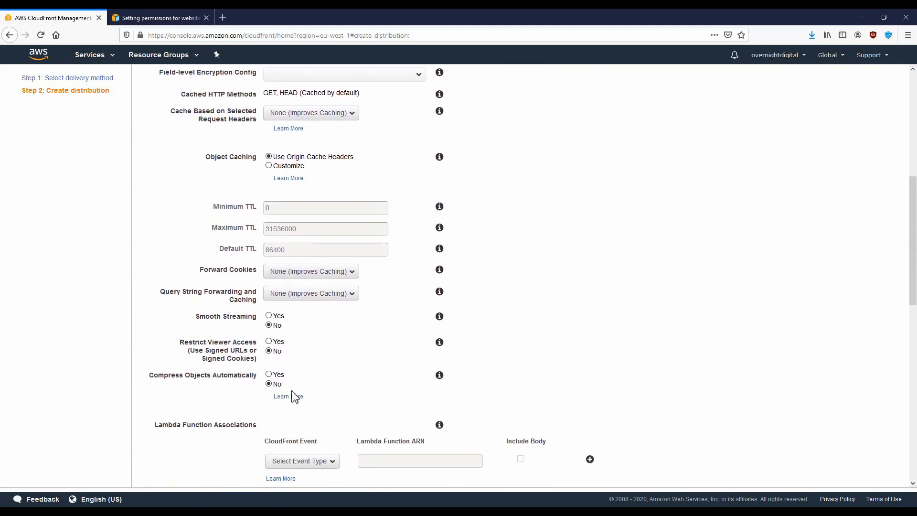
scroll(294, 396, "down", 2)
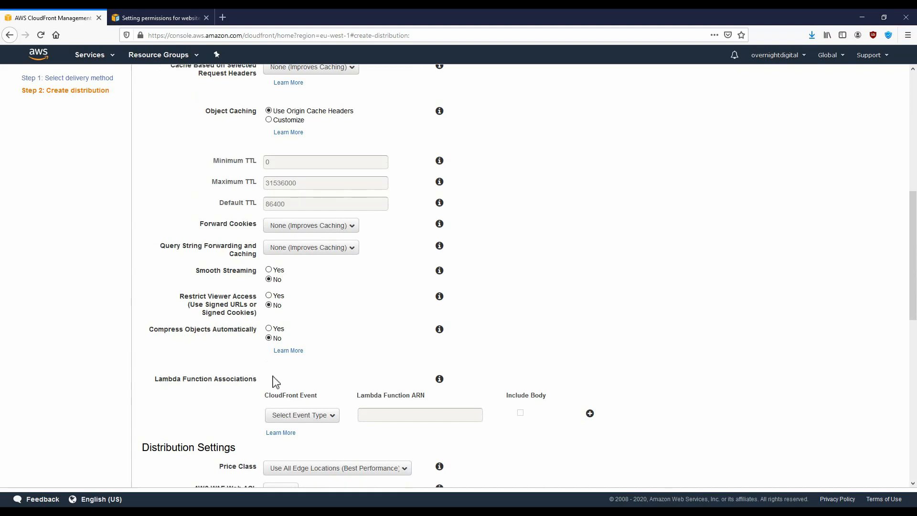
- Review the distribution settings from price class and SSL certificate to distribution state, and create the distribution
scroll(276, 381, "down", 1)
scroll(275, 381, "down", 2)
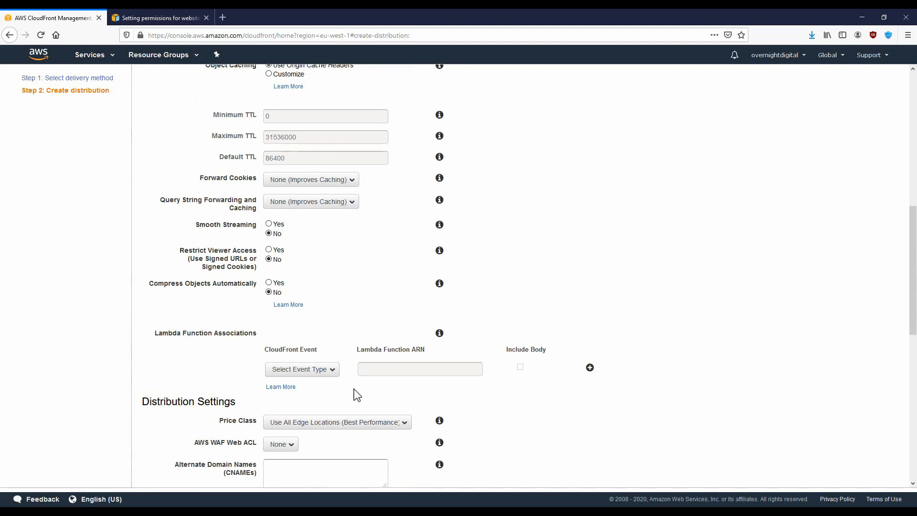
scroll(357, 394, "down", 2)
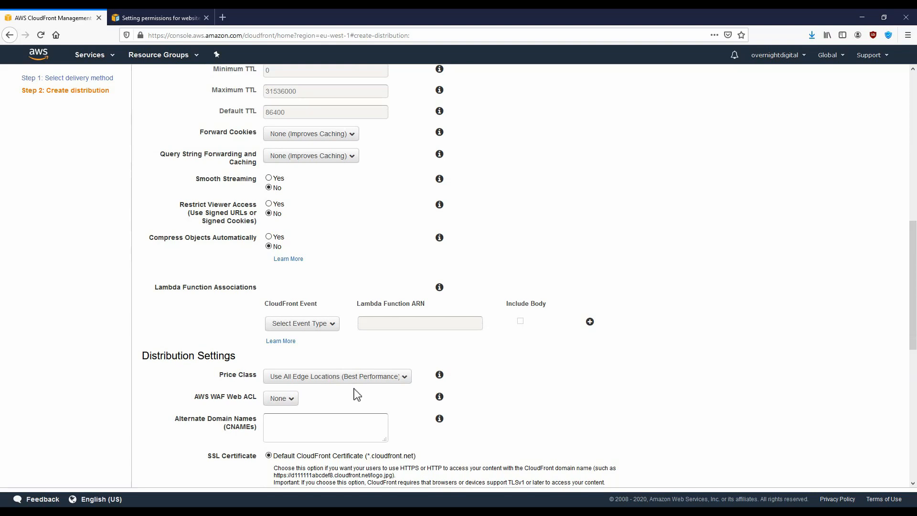
scroll(357, 394, "down", 2)
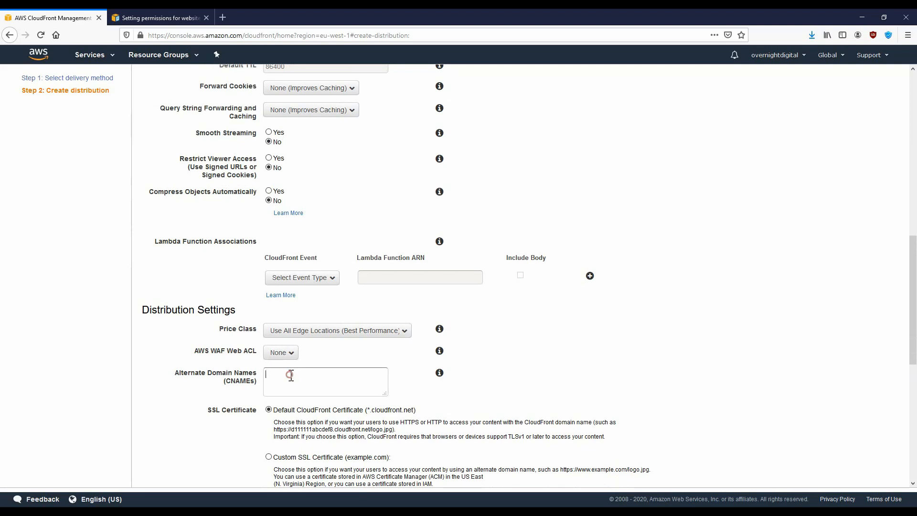
scroll(290, 376, "down", 2)
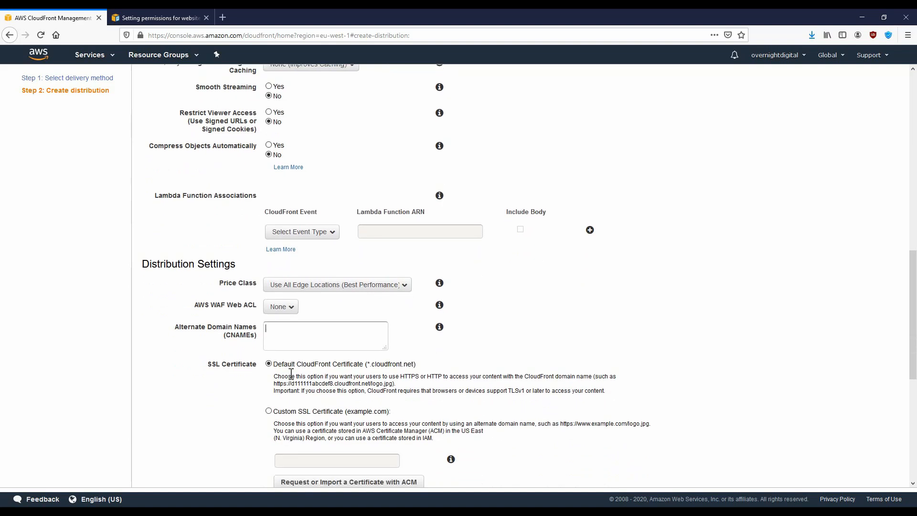
scroll(291, 372, "down", 2)
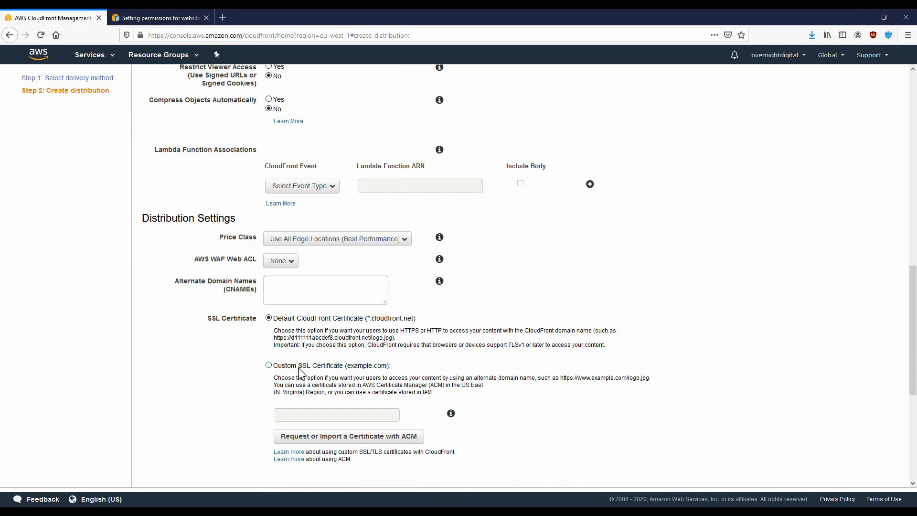
scroll(298, 368, "down", 5)
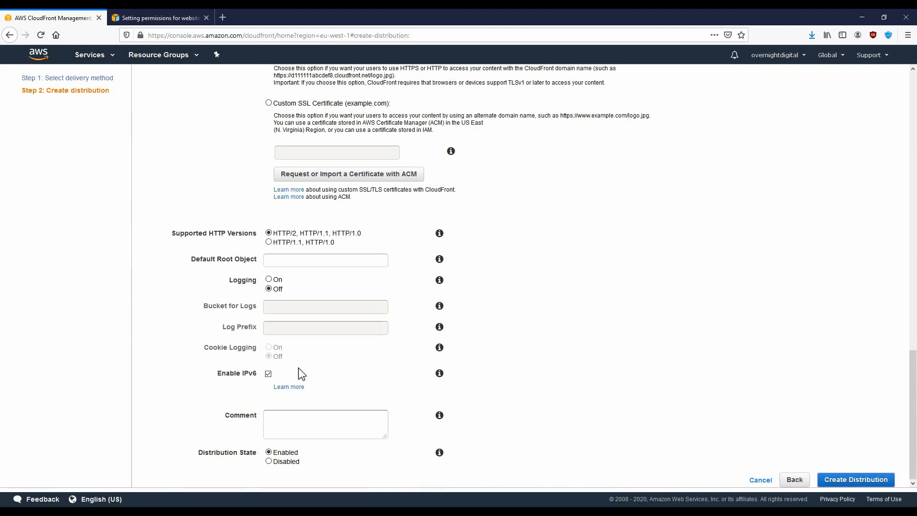
scroll(318, 371, "up", 3)
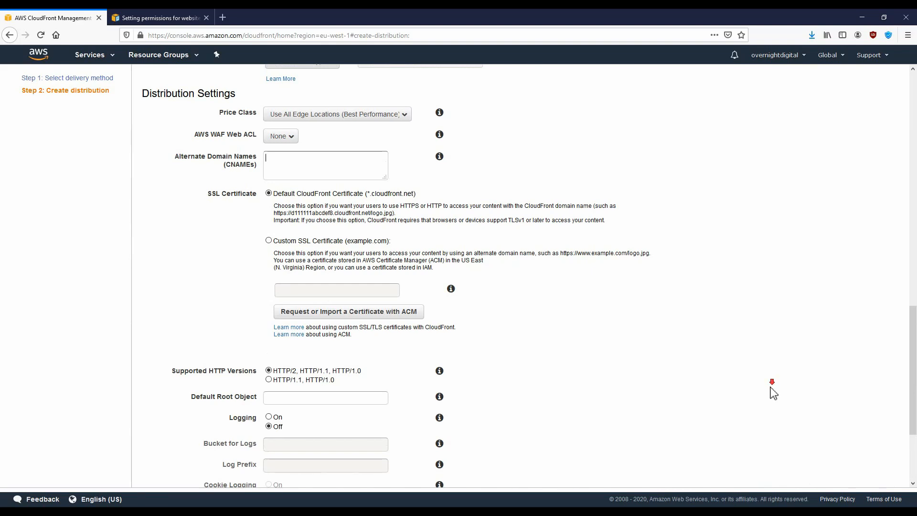
scroll(773, 391, "down", 3)
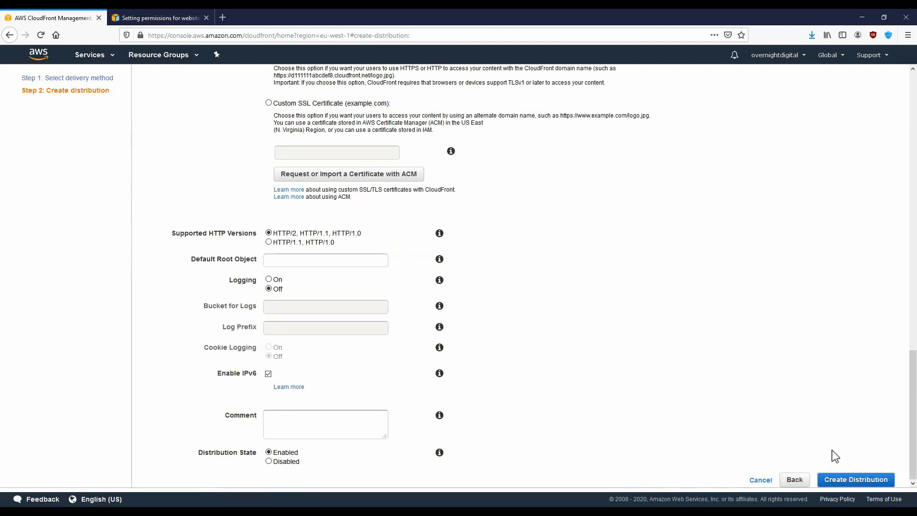
left_click(854, 480)
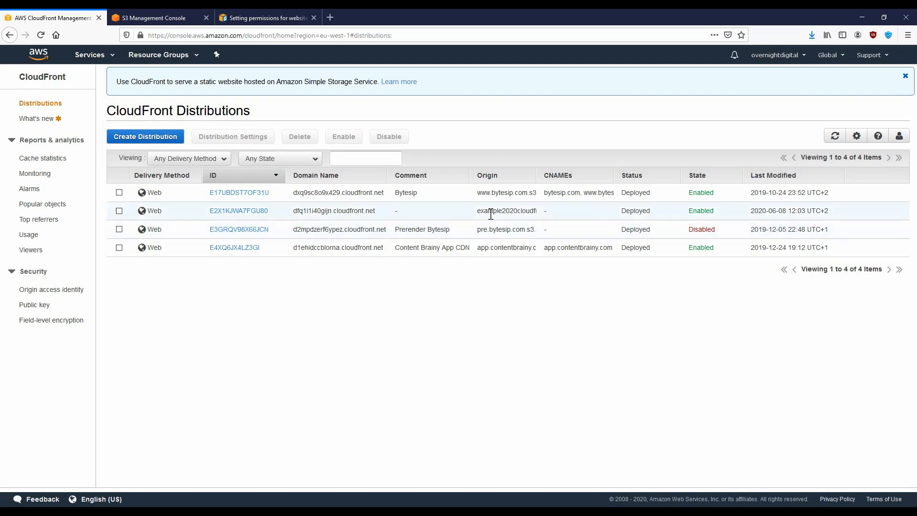
- Open the example2020cloudfront.com distribution's error pages and start a custom error response for HTTP error code 403: Forbidden
left_click(239, 212)
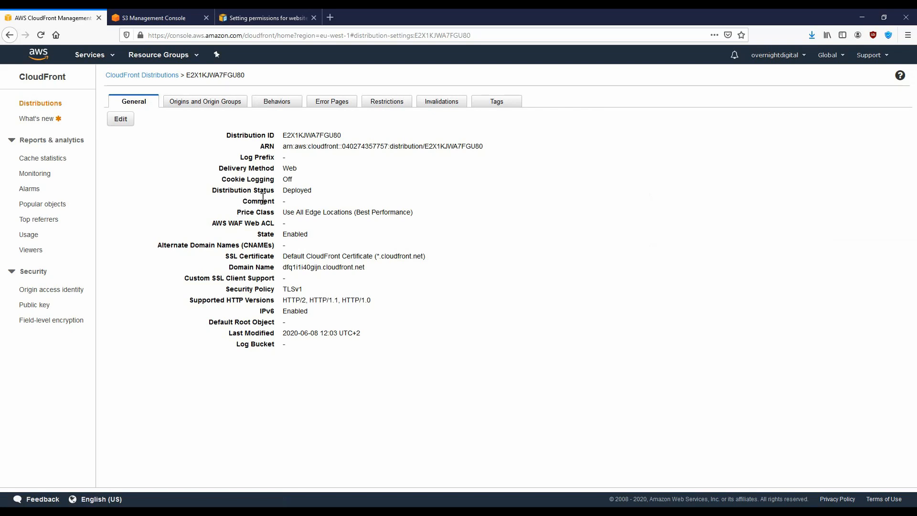
left_click(332, 103)
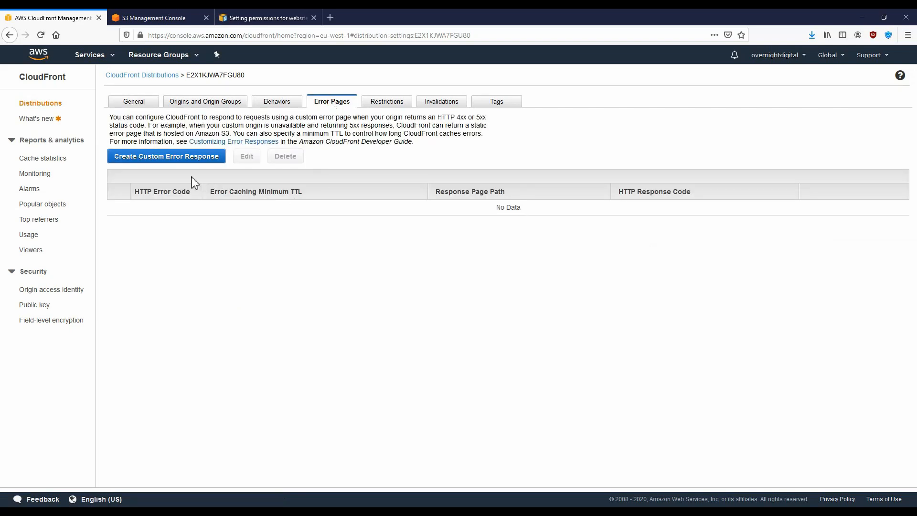
left_click(170, 162)
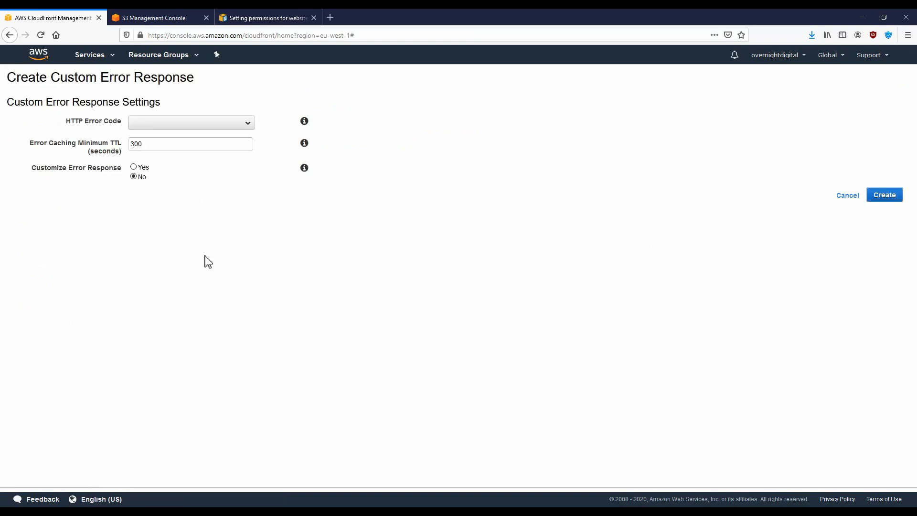
left_click(172, 125)
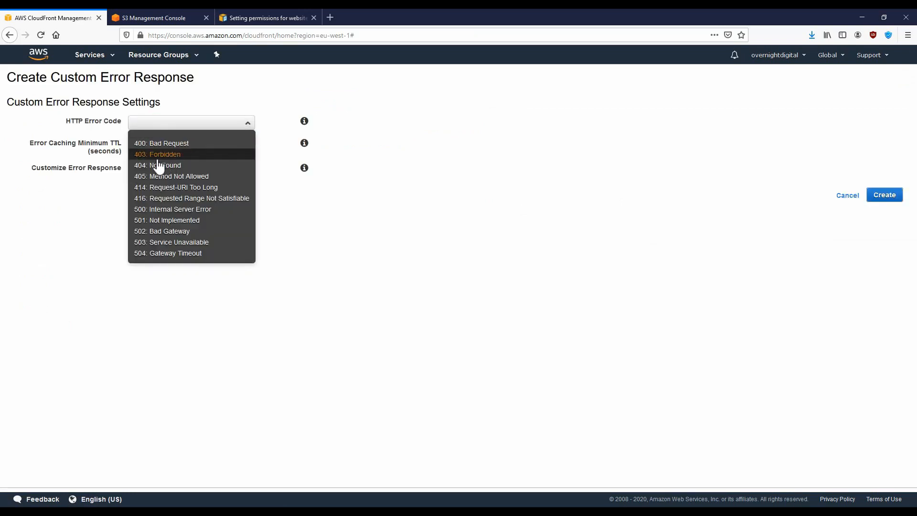
left_click(180, 157)
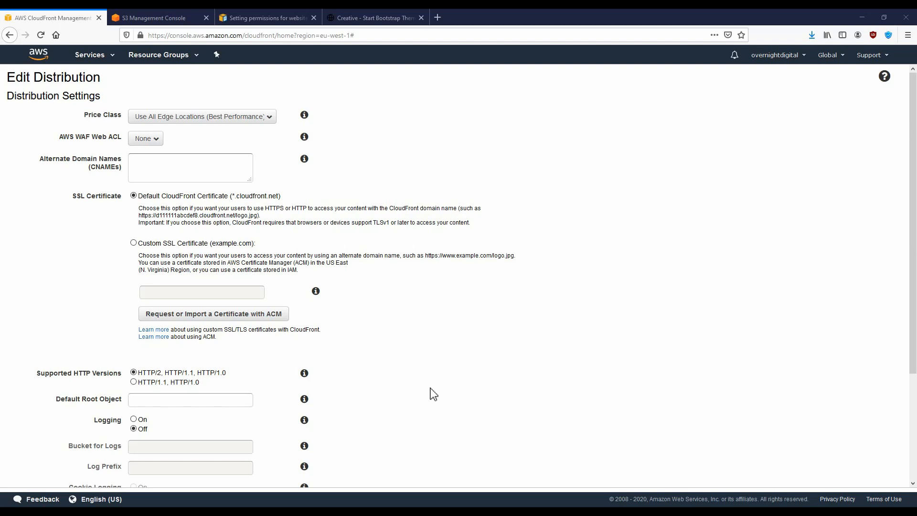
- Set the distribution's default root object to index.html and save the edit
left_click(193, 401)
type("index.h")
type("tml")
scroll(384, 373, "down", 3)
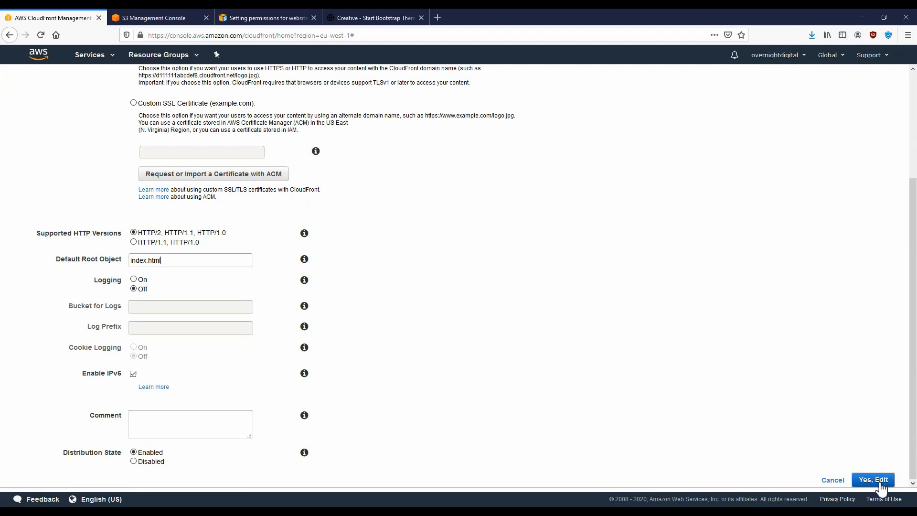
left_click(855, 479)
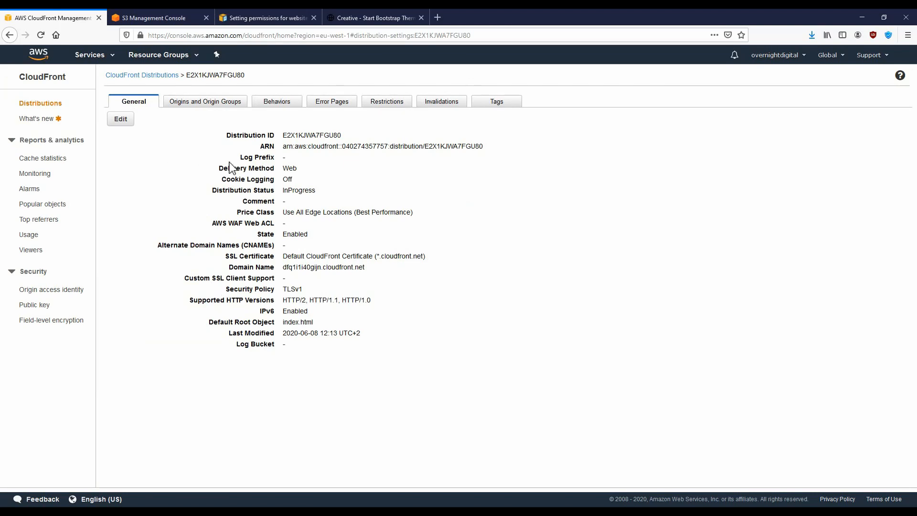
- Look through the published Start Bootstrap page served from S3 and examine its URL
left_click(365, 21)
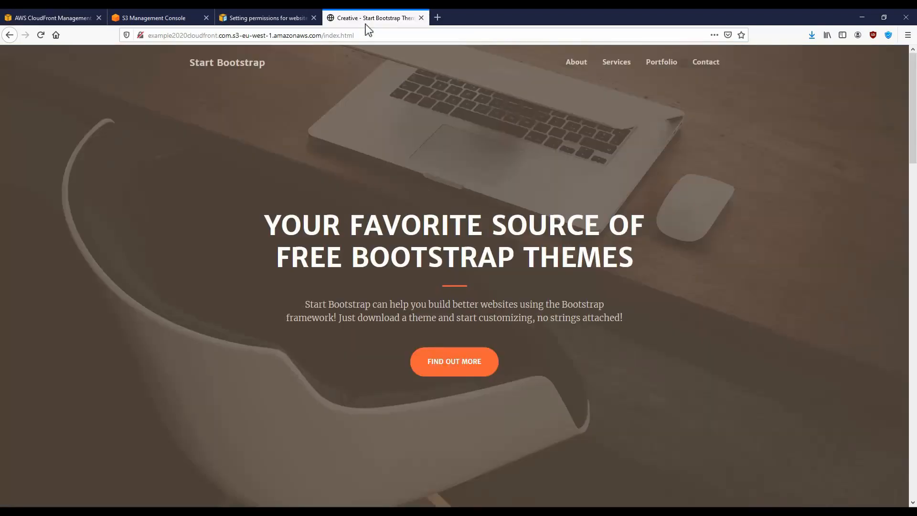
scroll(369, 204, "down", 2)
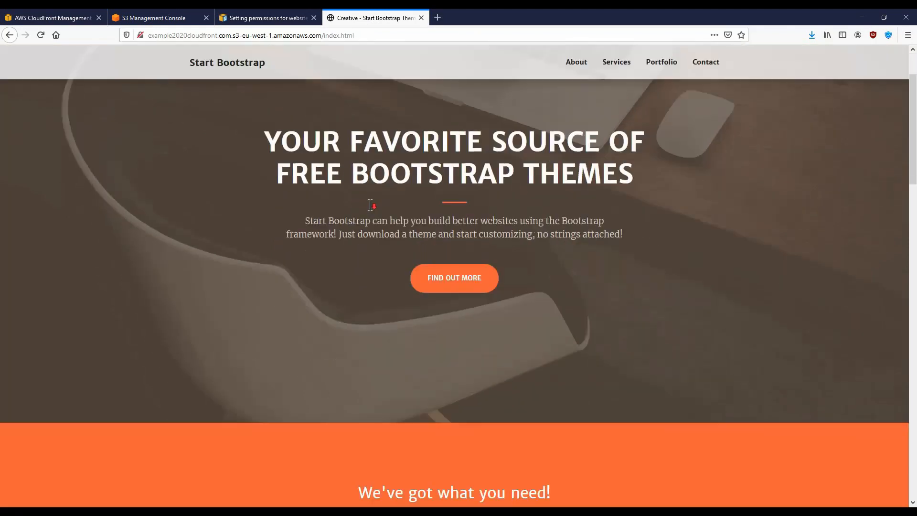
scroll(369, 205, "down", 8)
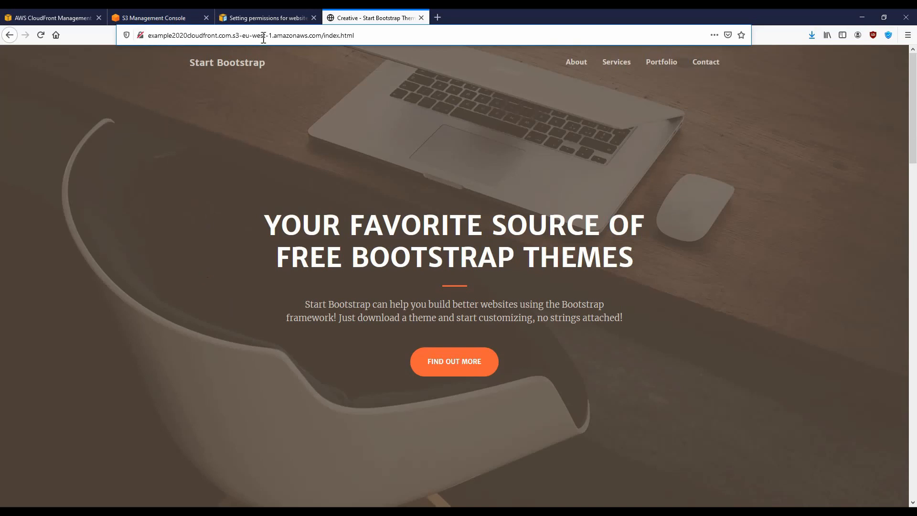
left_click(369, 38)
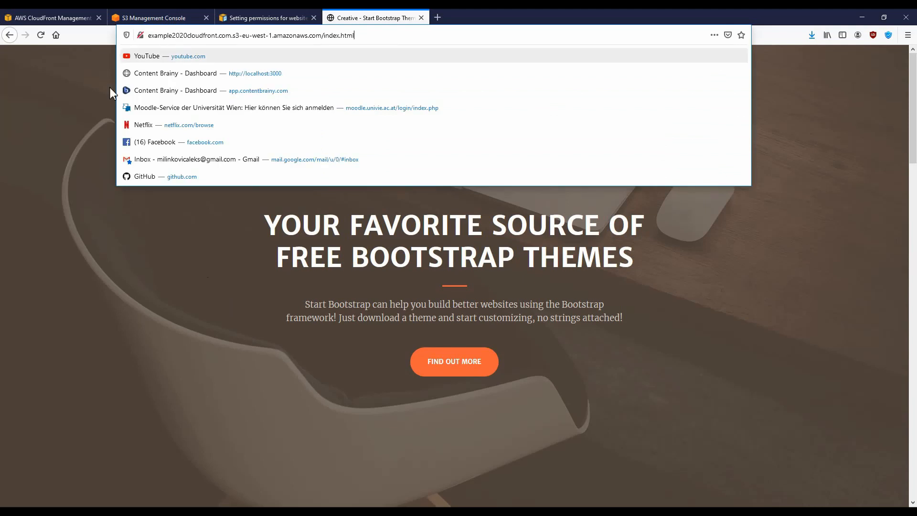
left_click(73, 136)
- Request an ACM certificate from the CloudFront distribution's edit settings and enter studitech.com as its domain name
left_click(36, 19)
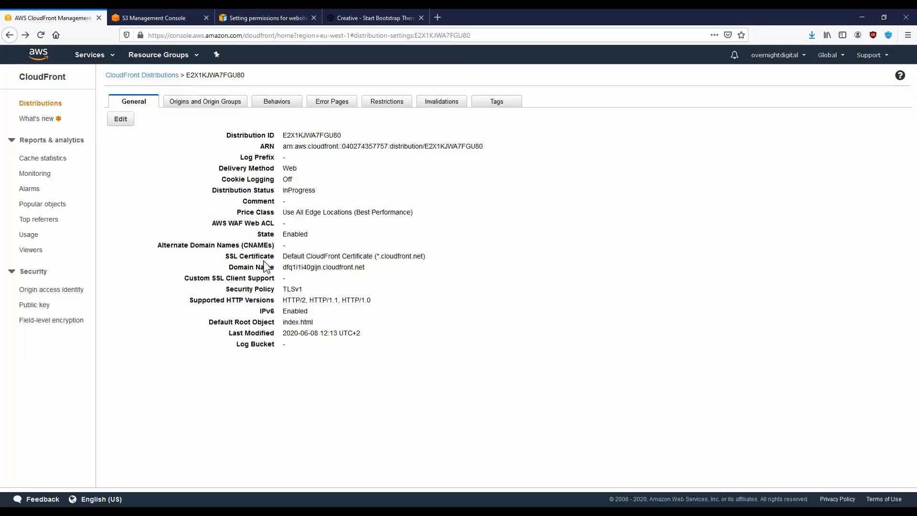
left_click(119, 119)
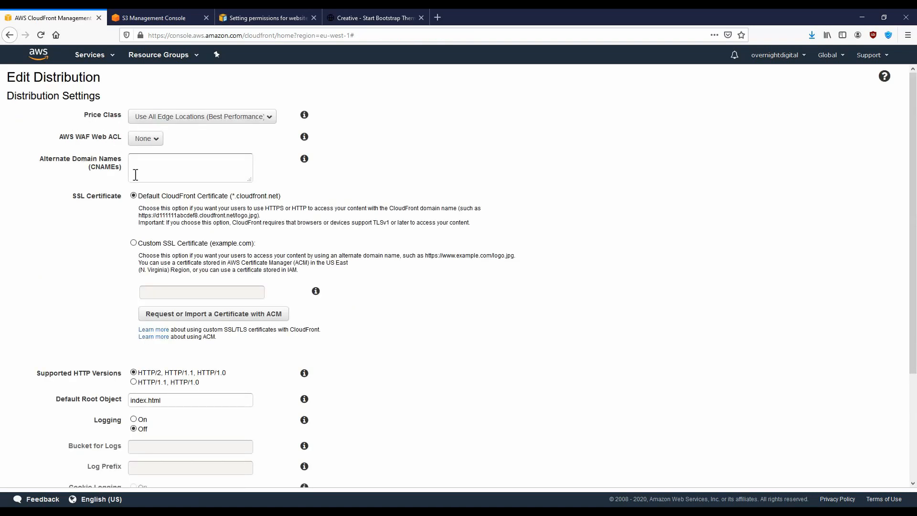
scroll(135, 175, "down", 2)
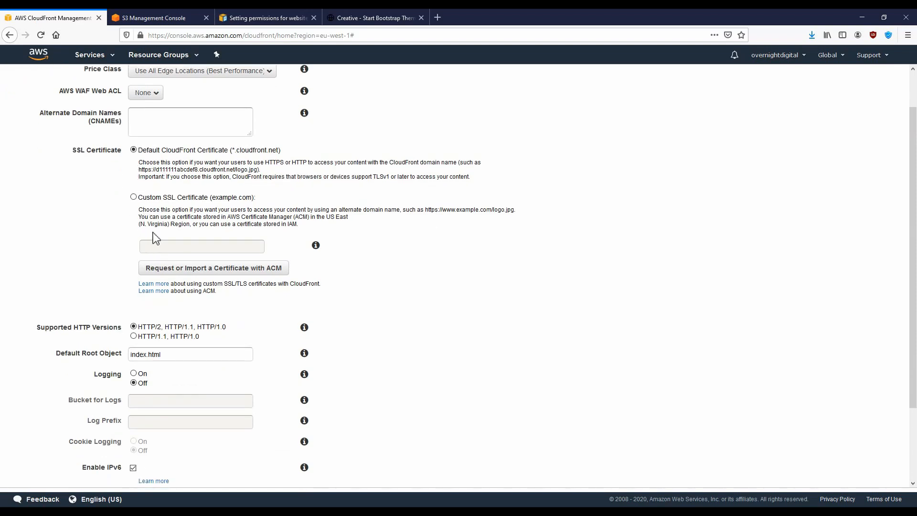
left_click(235, 274)
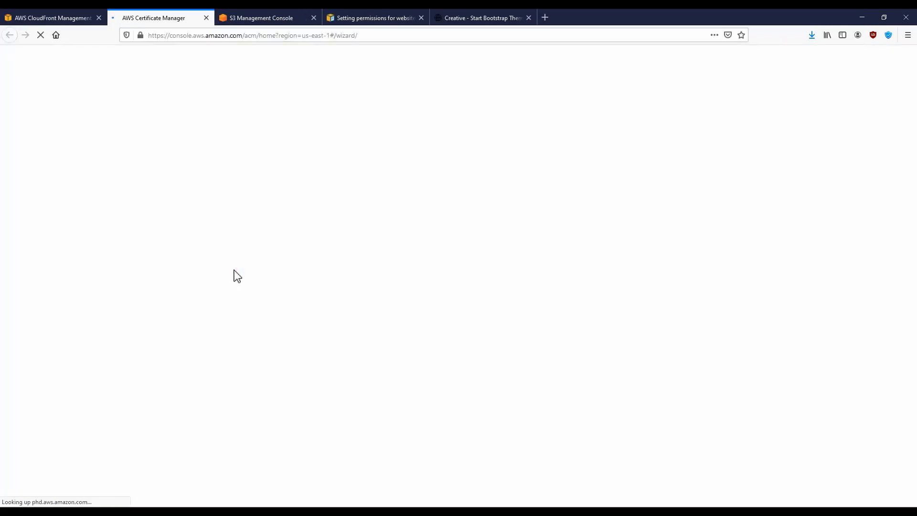
left_click(220, 246)
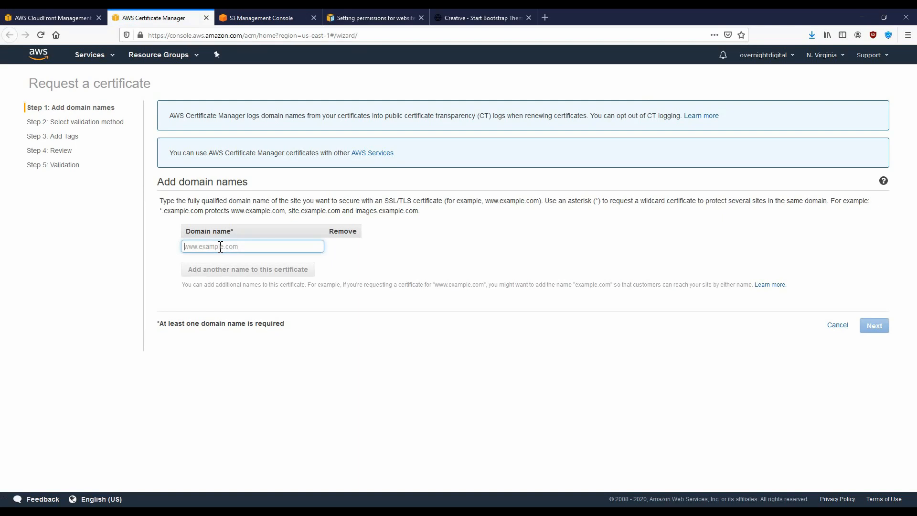
type("studitech.com")
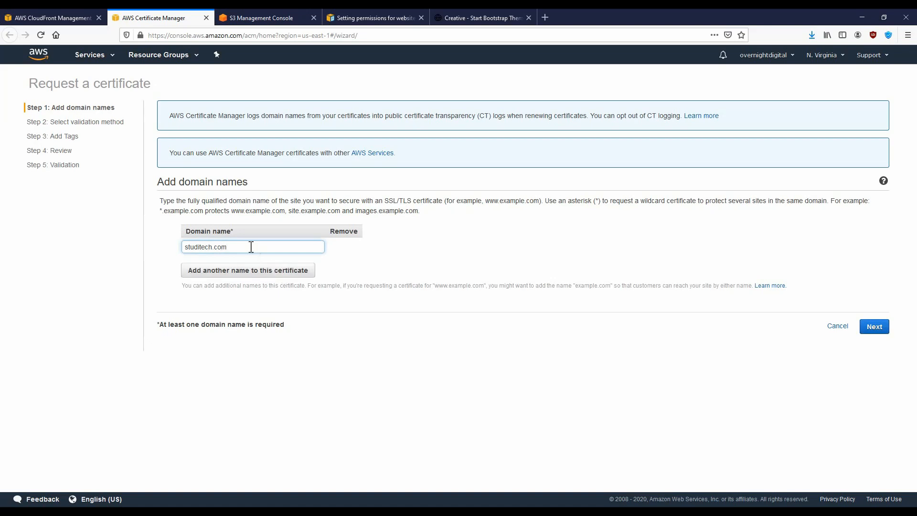
left_click(185, 247)
type("*.")
key("BackSpace")
key("BackSpace")
left_click(549, 262)
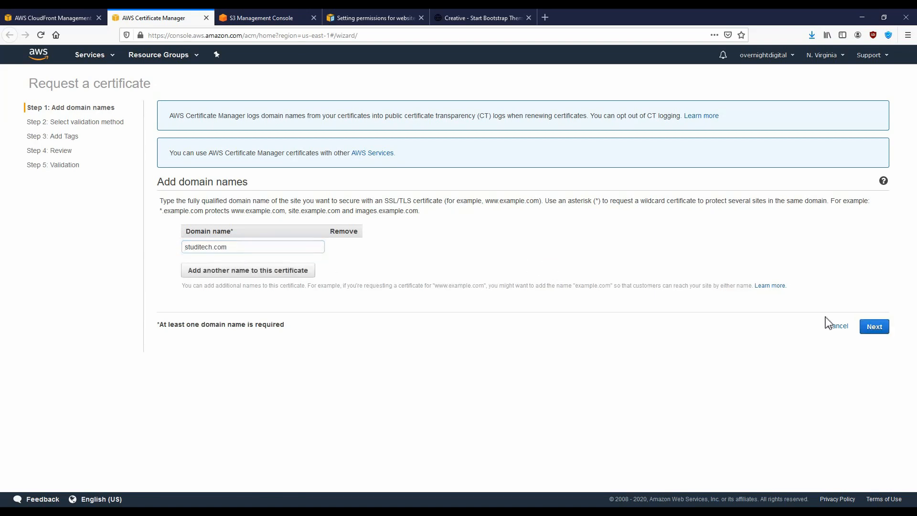
- Submit the studitech.com certificate request with DNS validation and without any tags
left_click(874, 328)
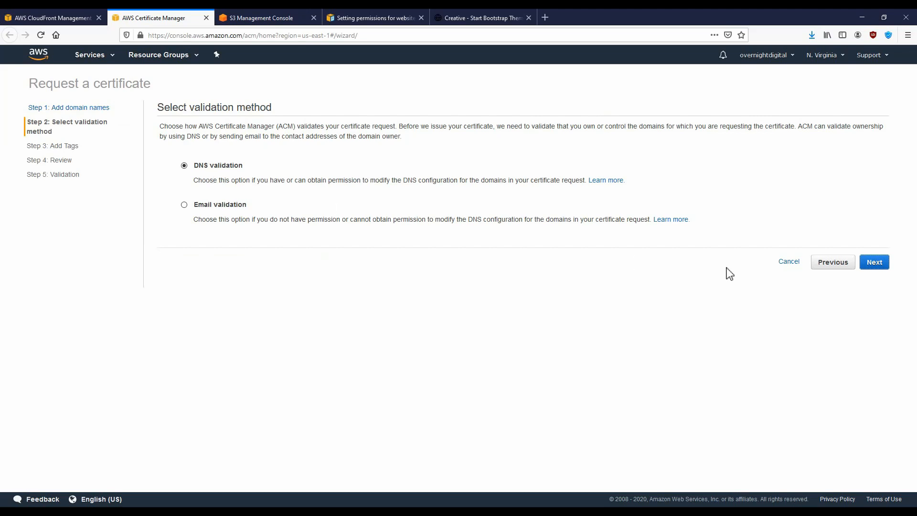
left_click(874, 262)
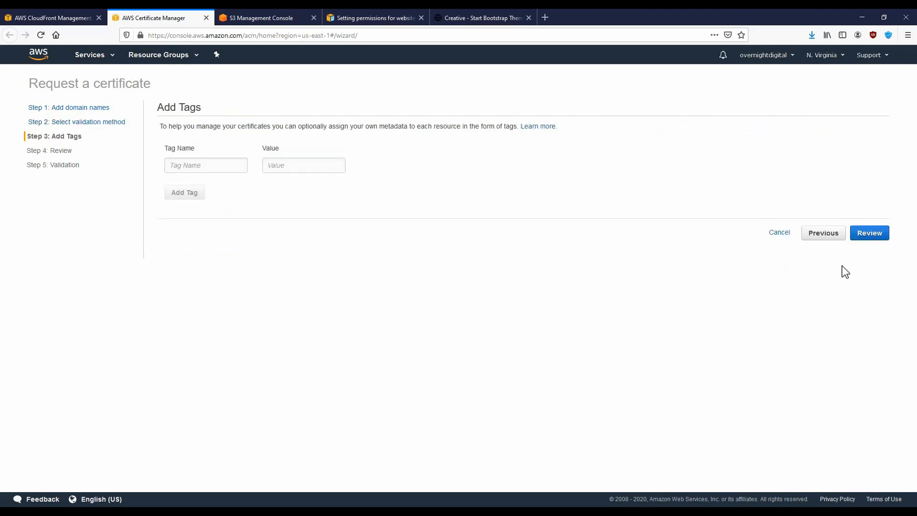
left_click(868, 234)
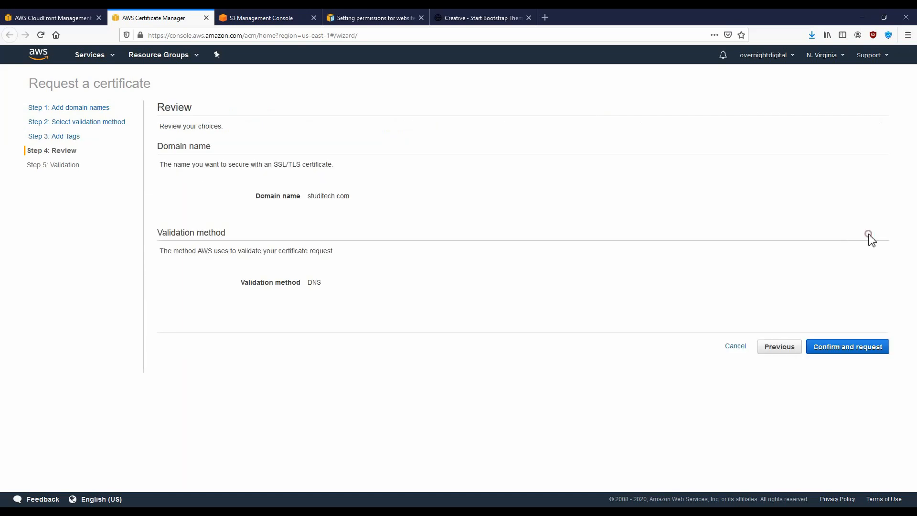
left_click(844, 353)
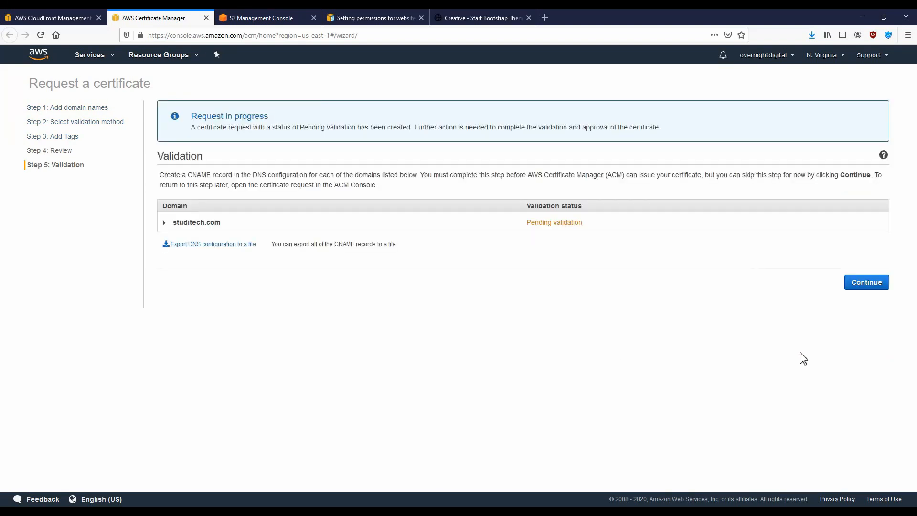
- Copy the CNAME name and value from studitech.com's validation details and create that validation record in Route 53
left_click(165, 223)
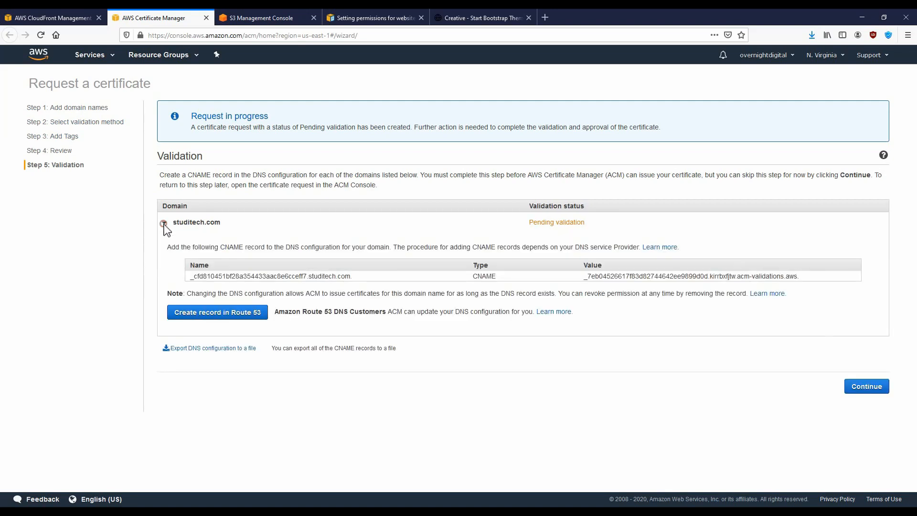
left_click(194, 276)
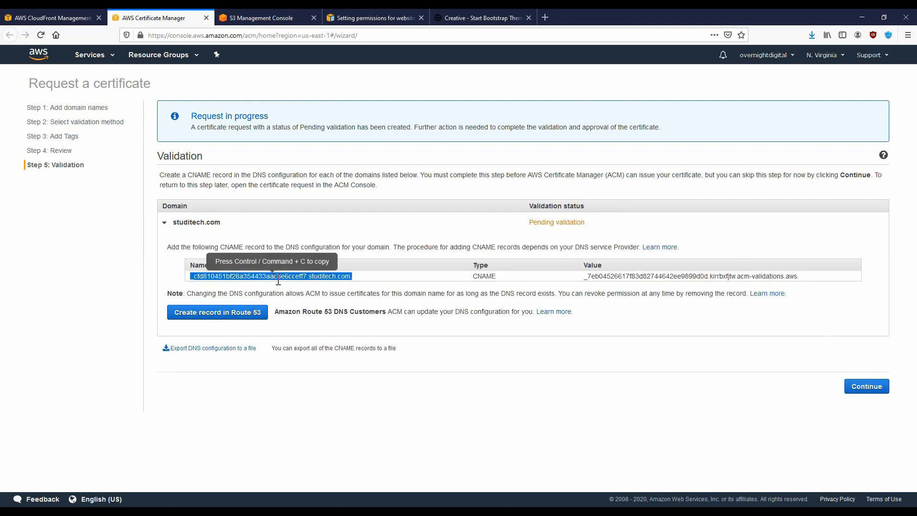
key("ctrl+c")
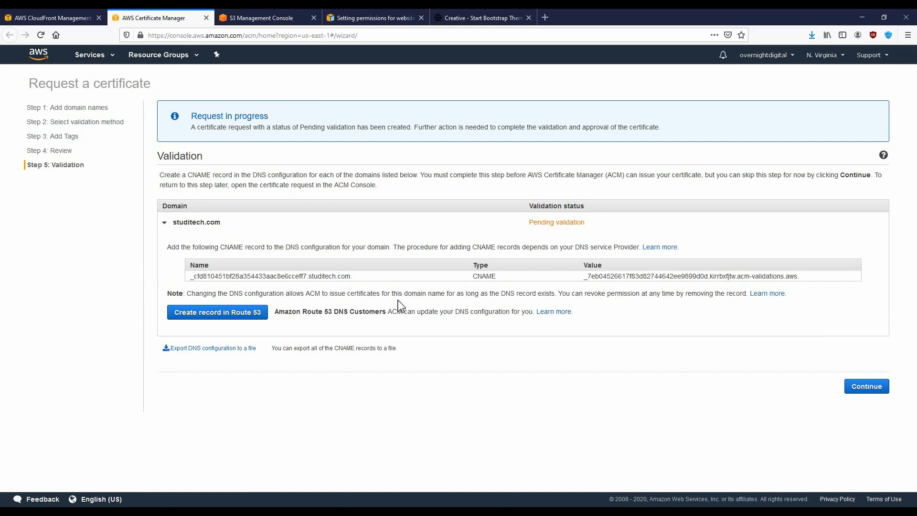
left_click(334, 276)
key("ctrl+c")
left_click(592, 276)
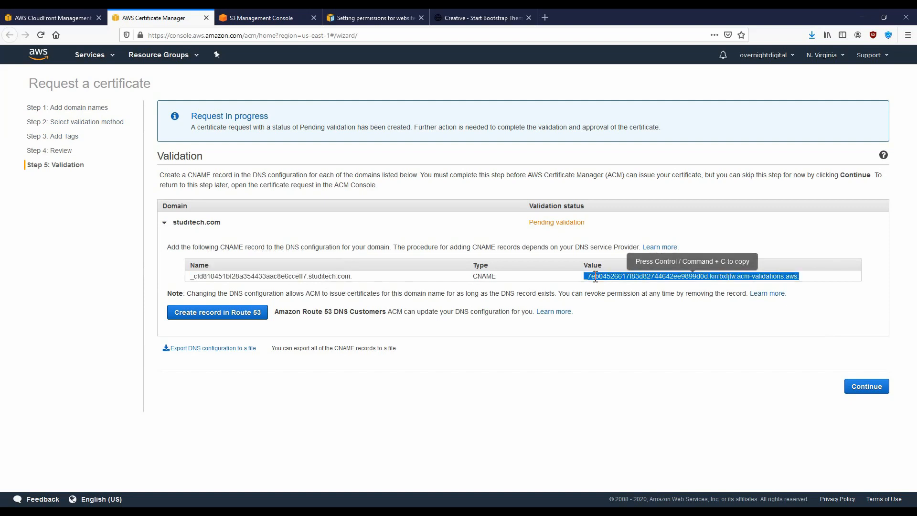
key("ctrl+c")
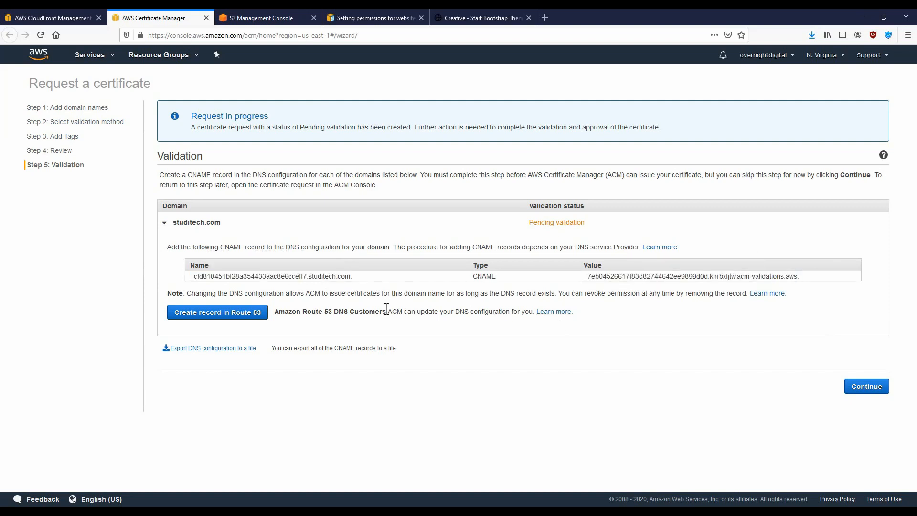
left_click(216, 313)
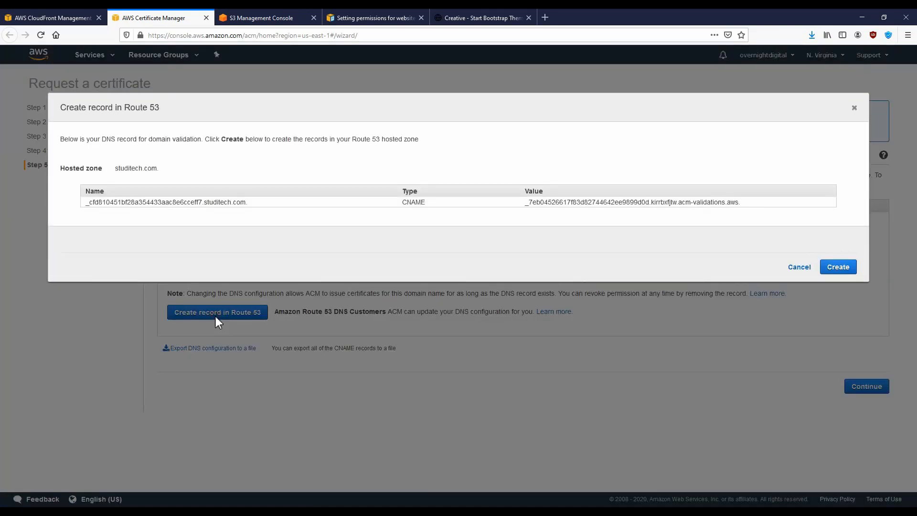
left_click(839, 267)
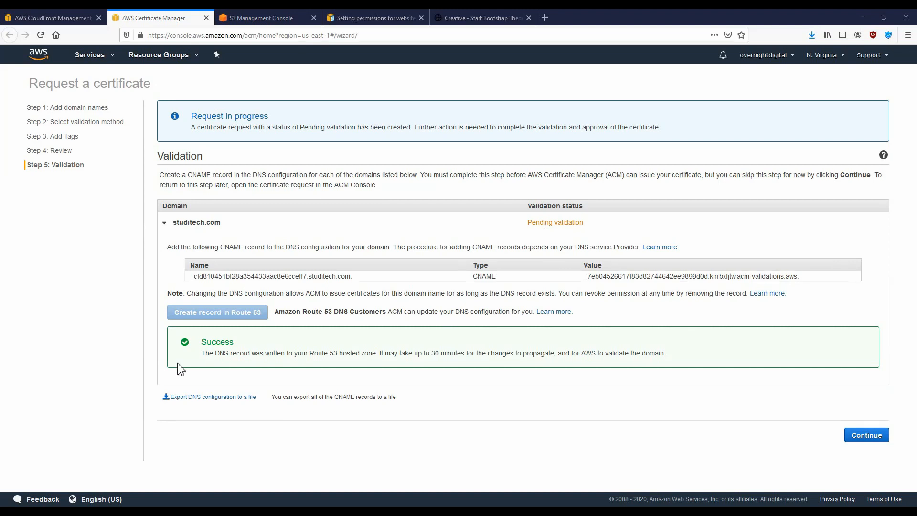
- Open Route 53 in a separate tab and examine the certificate's CNAME validation record in the studitech.com hosted zone
left_click(90, 57)
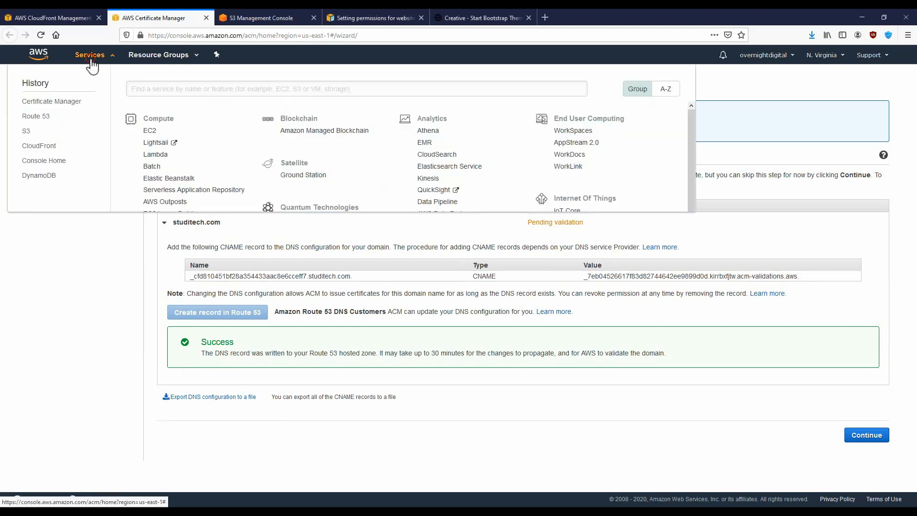
middle_click(36, 116)
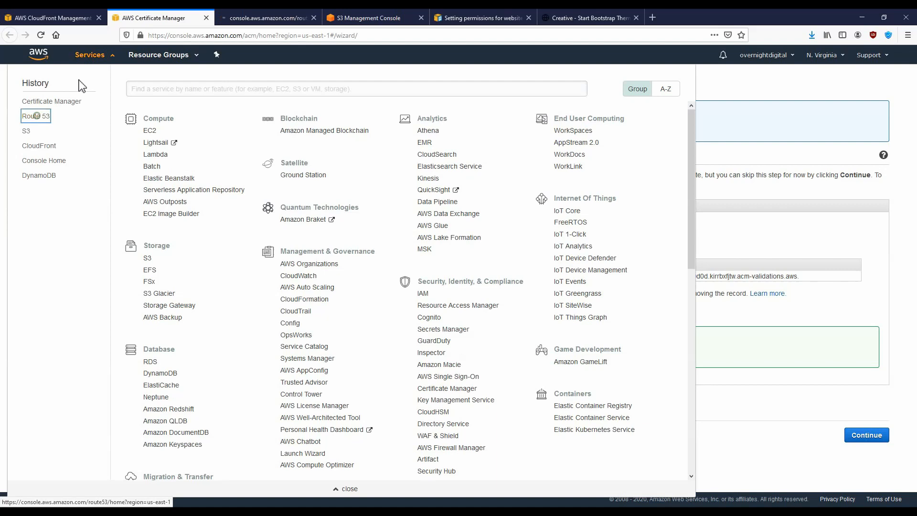
left_click(89, 55)
left_click(255, 19)
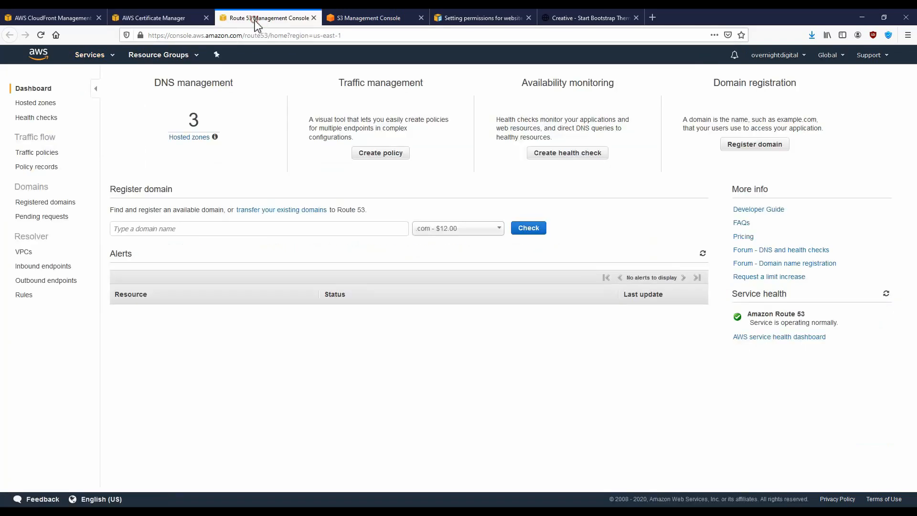
left_click(195, 138)
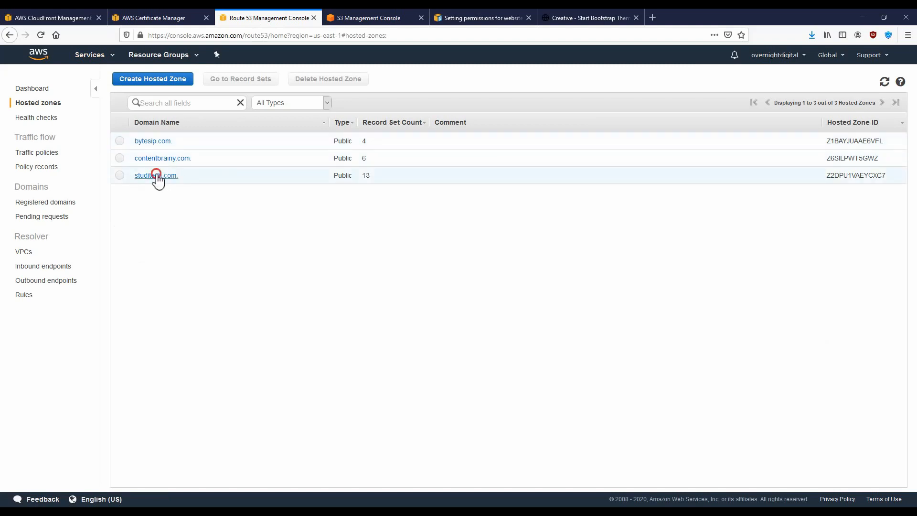
left_click(157, 176)
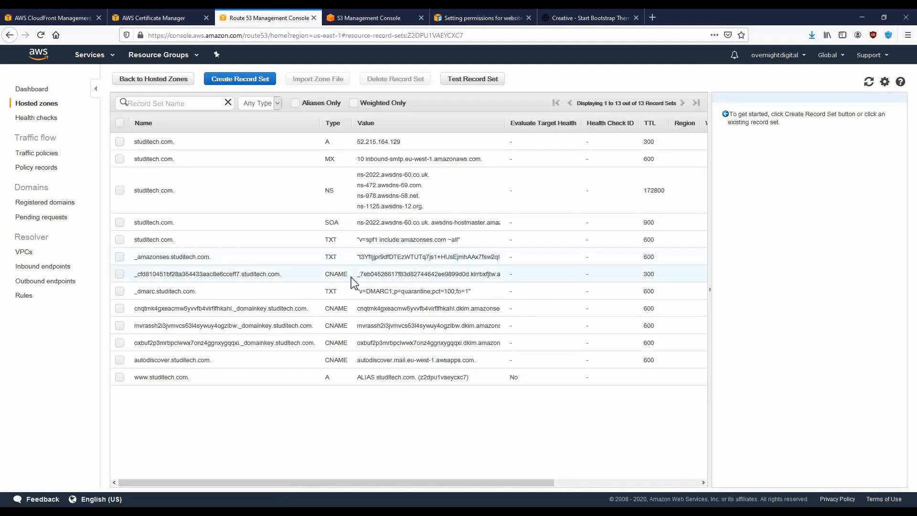
left_click(376, 277)
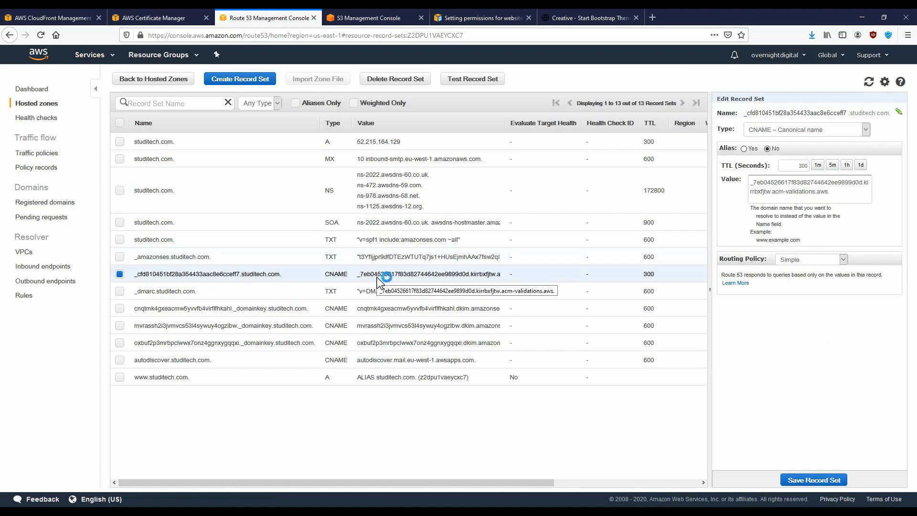
- Edit the CloudFront distribution to use a custom SSL certificate, choosing the studitech.com ACM certificate
left_click(152, 17)
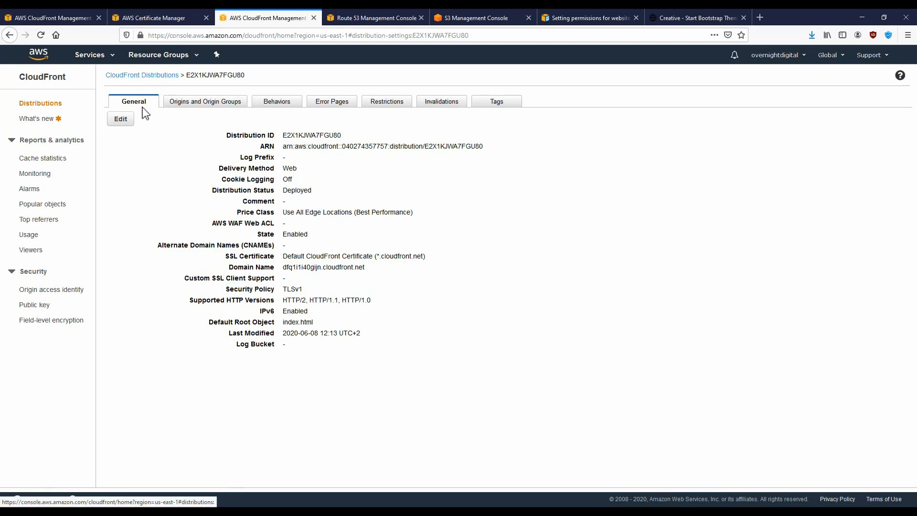
left_click(126, 120)
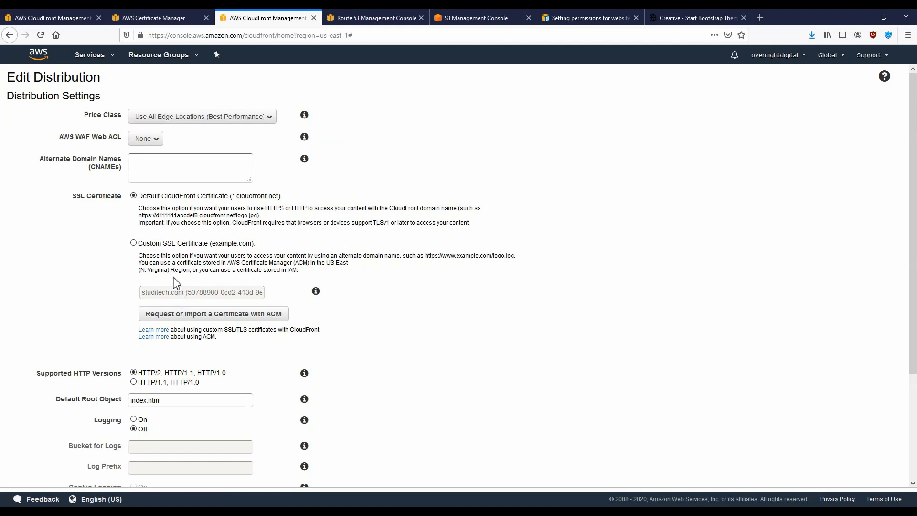
left_click(151, 243)
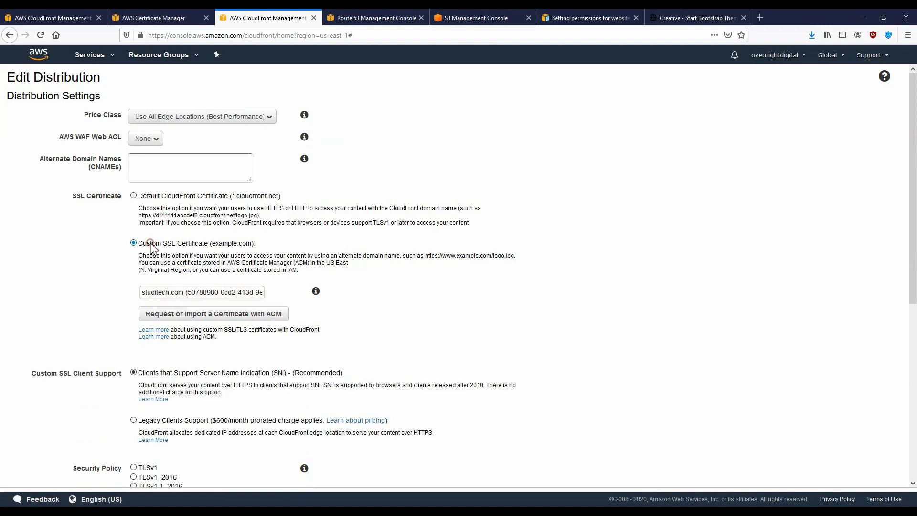
left_click(204, 292)
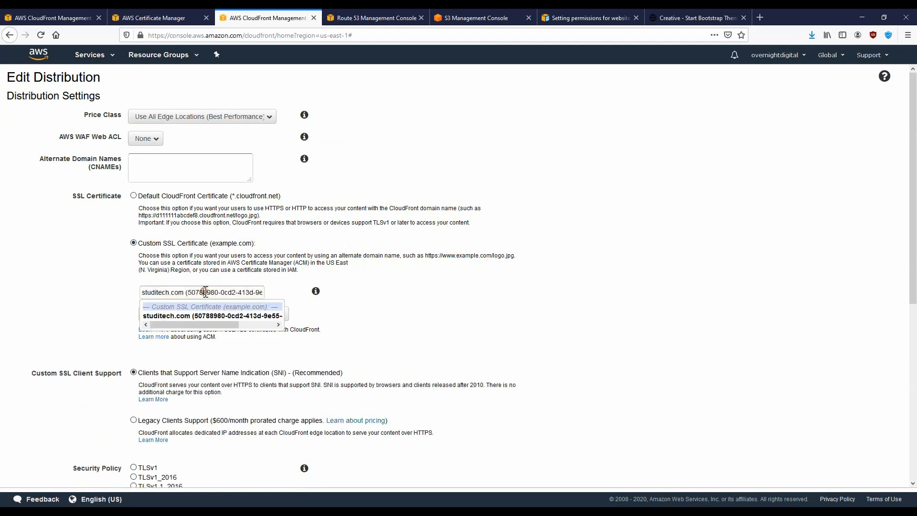
left_click(180, 316)
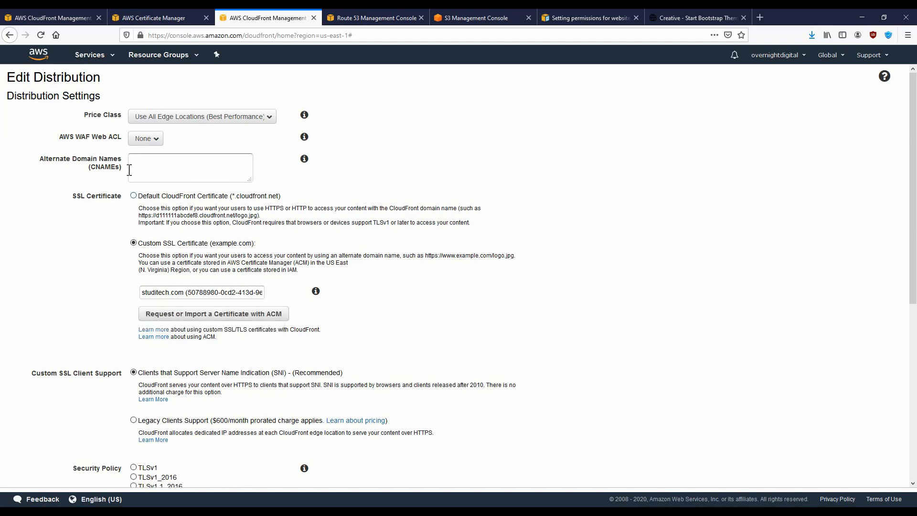
- Enter *.studitech.com as the distribution's alternate domain name (CNAME)
left_click(174, 167)
type("studitech.com")
scroll(194, 180, "down", 8)
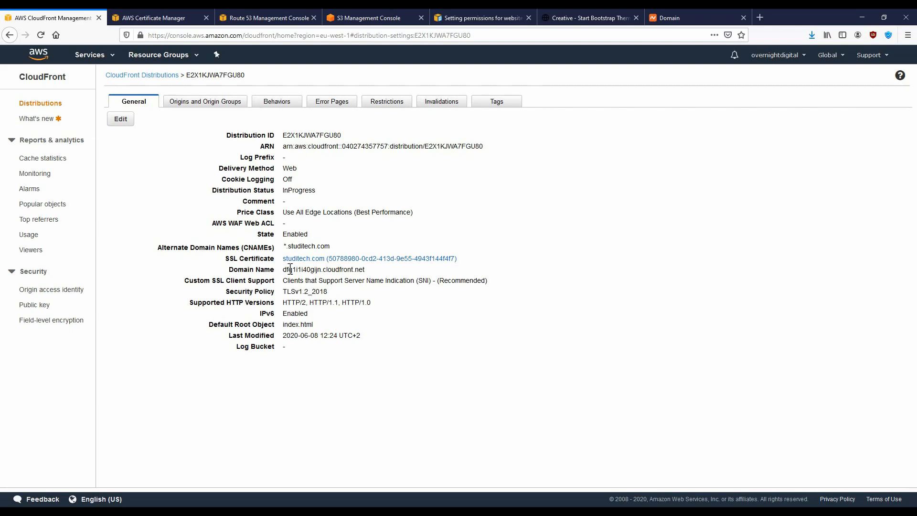
- Compare the distribution's domain name with the studitech.com A record's alias target in Route 53, and check the domain's custom nameservers in Namecheap
left_click_drag(285, 268, 381, 273)
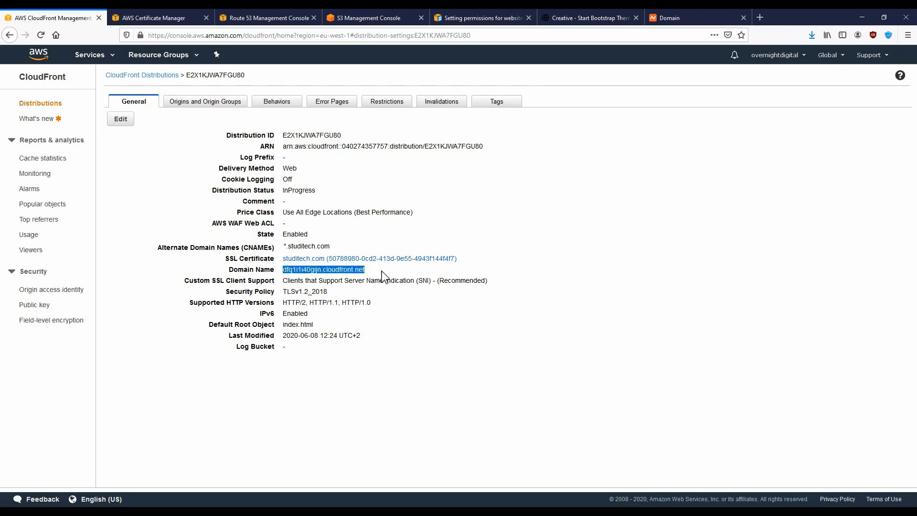
left_click(251, 18)
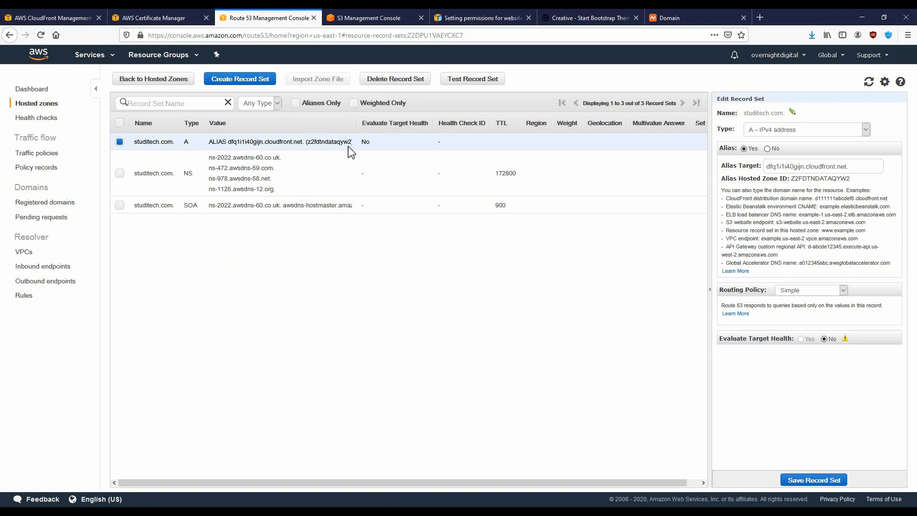
left_click(749, 151)
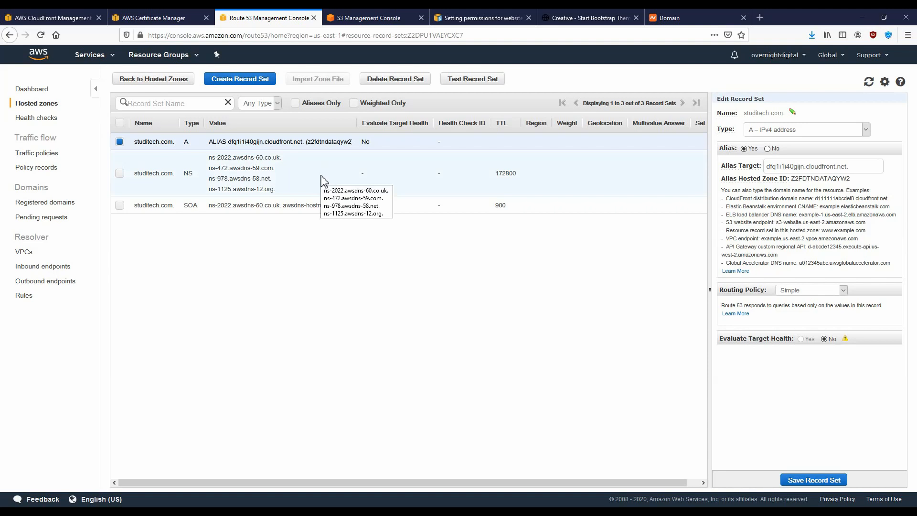
left_click(670, 20)
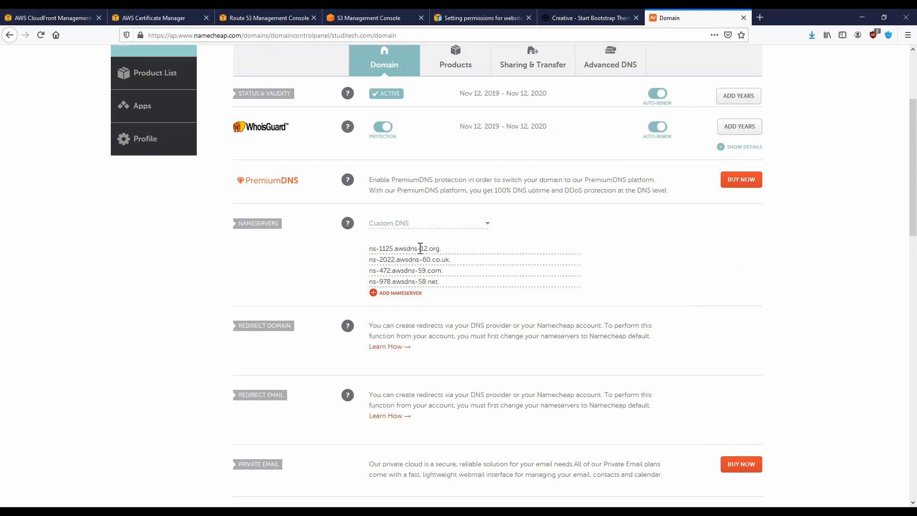
left_click(231, 19)
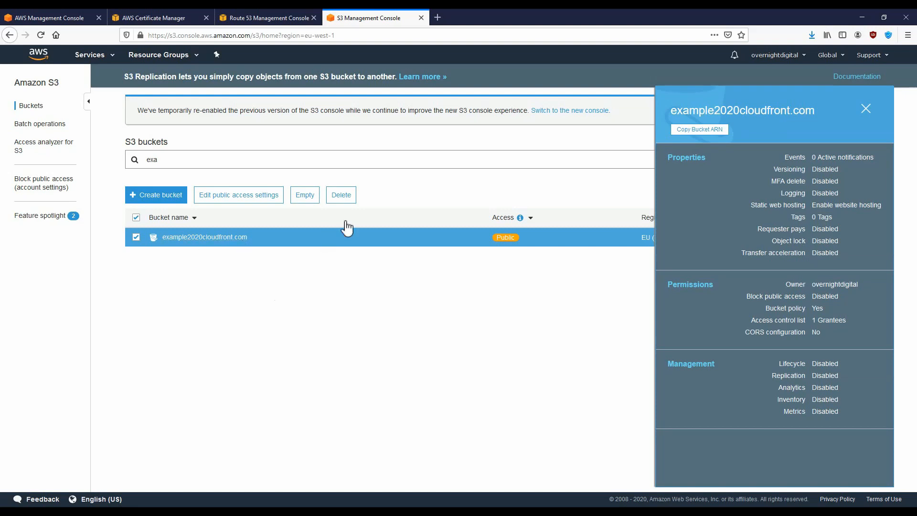
- Delete the S3 bucket example2020cloudfront.com, confirming with its name, and dismiss its details
left_click(343, 194)
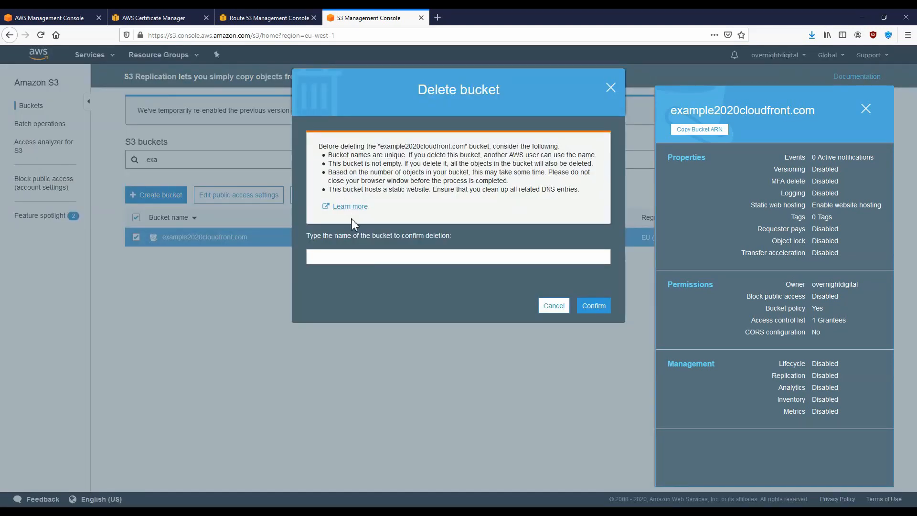
left_click(336, 254)
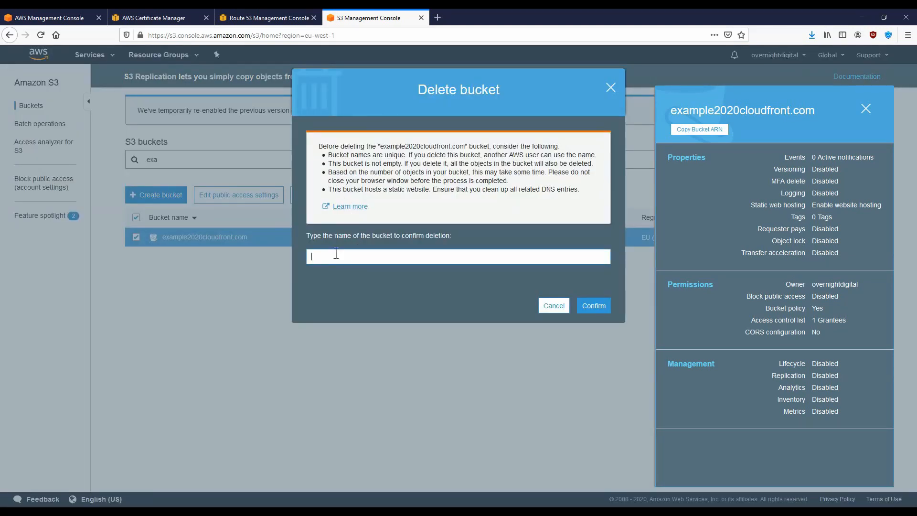
type("example2020cloudfront.com")
left_click(590, 305)
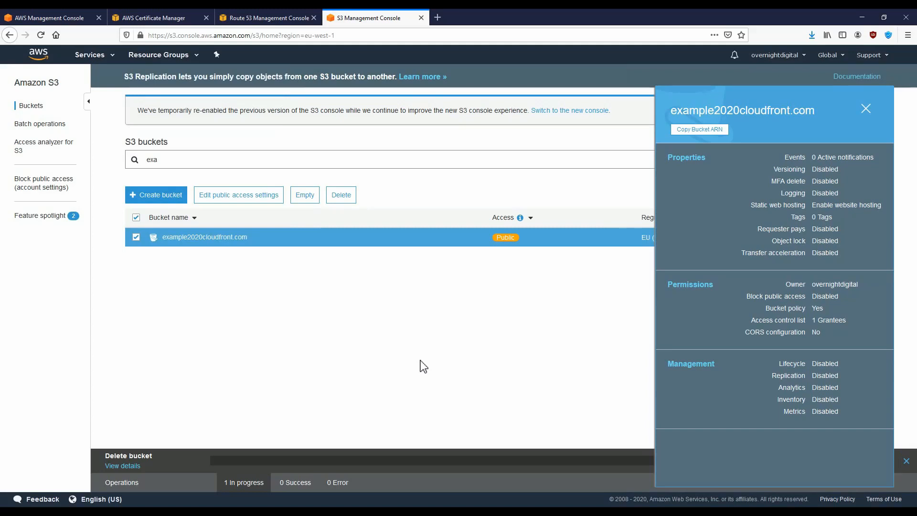
left_click(865, 107)
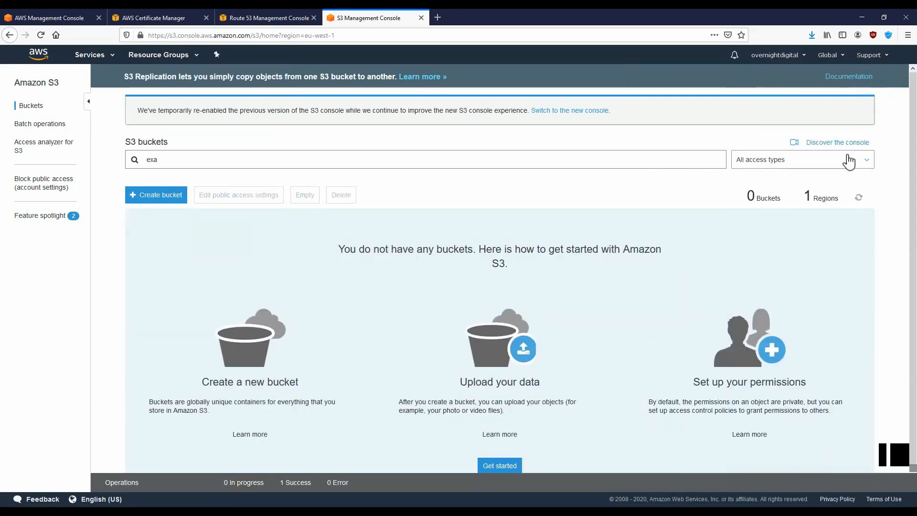
- Switch to CloudFront, disable the distribution with the *.studitech.com CNAME, and select it again in the list
left_click(91, 56)
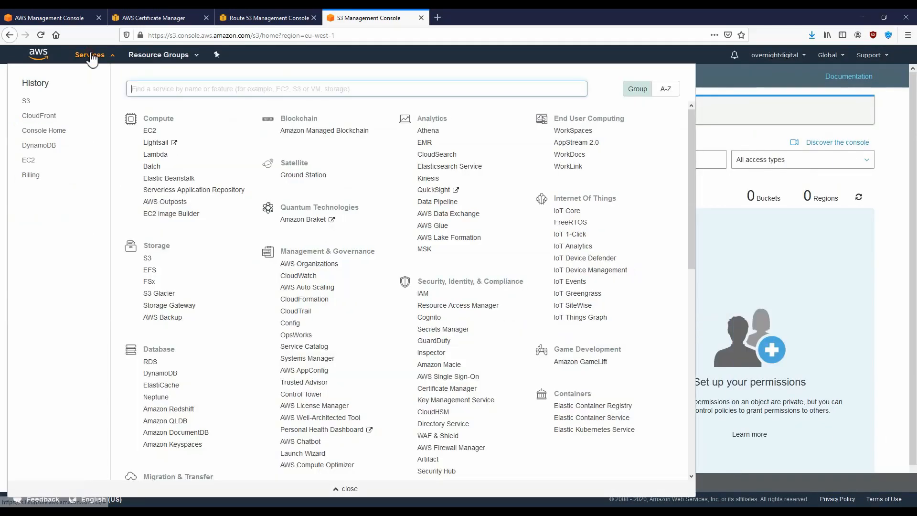
left_click(42, 118)
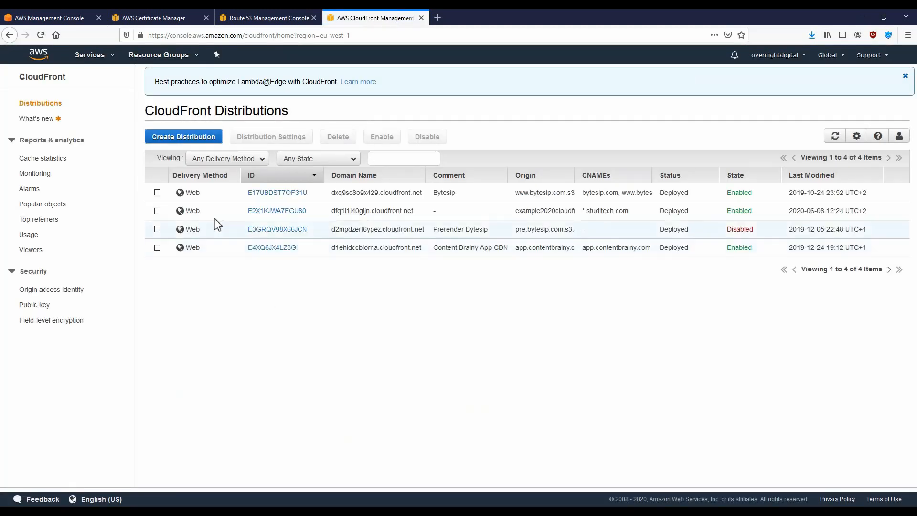
left_click(157, 211)
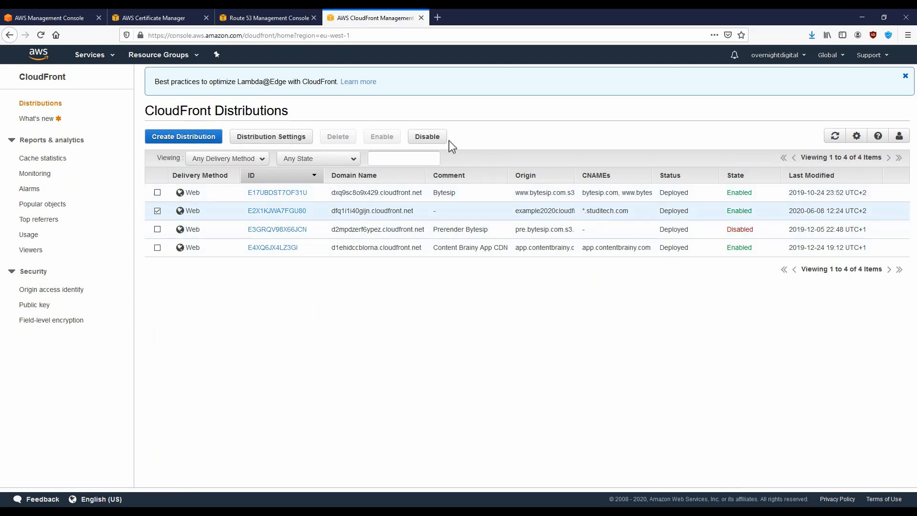
left_click(425, 138)
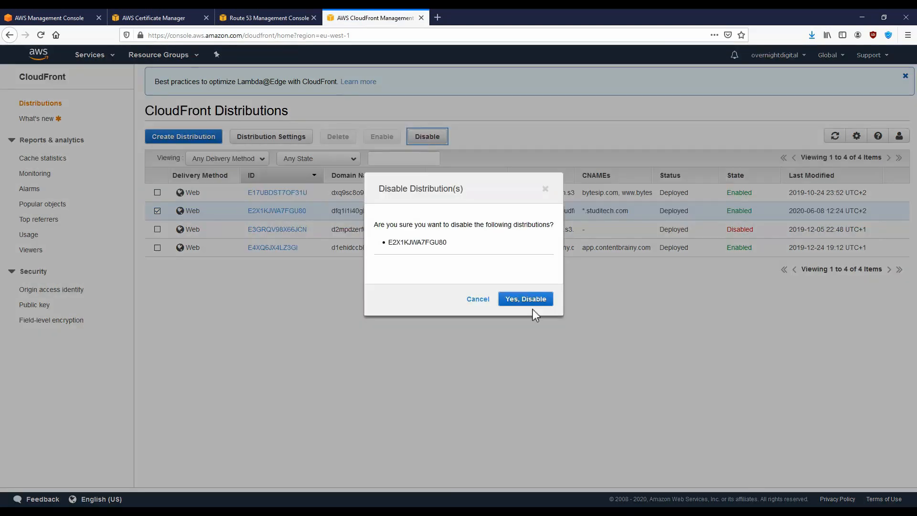
left_click(530, 299)
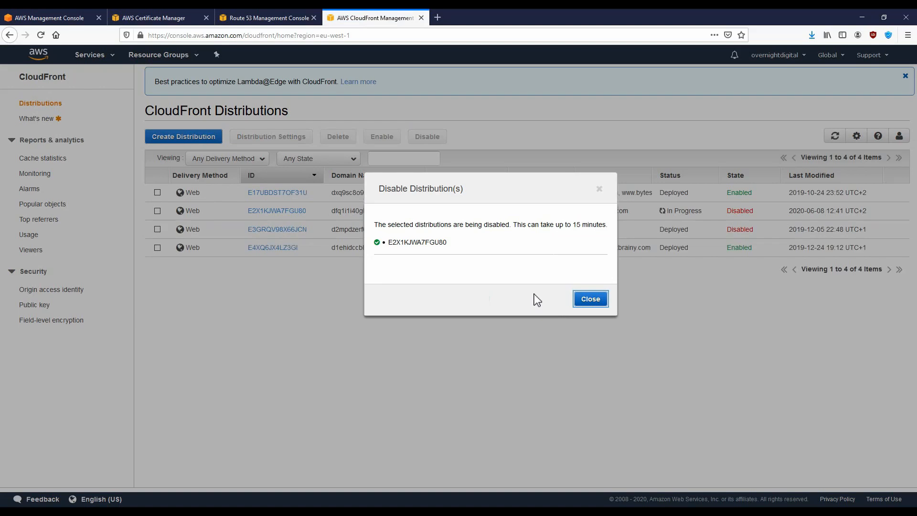
left_click(593, 300)
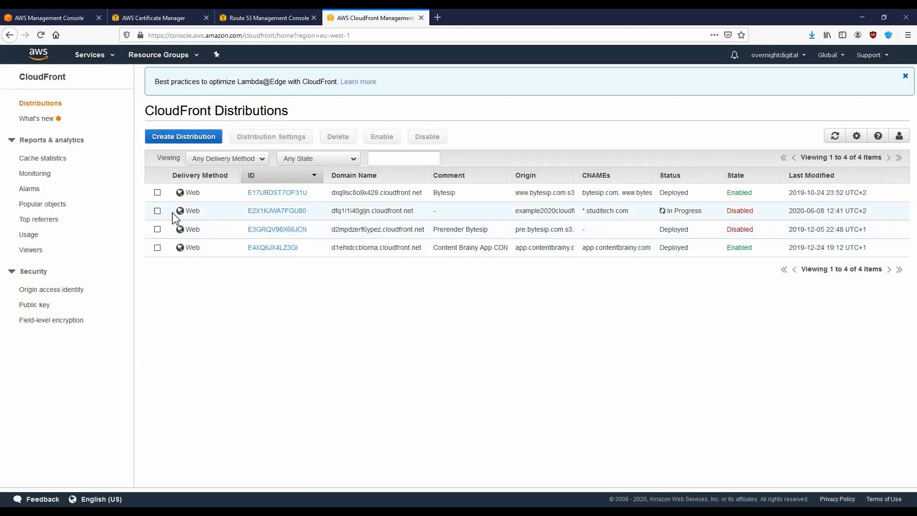
left_click(158, 211)
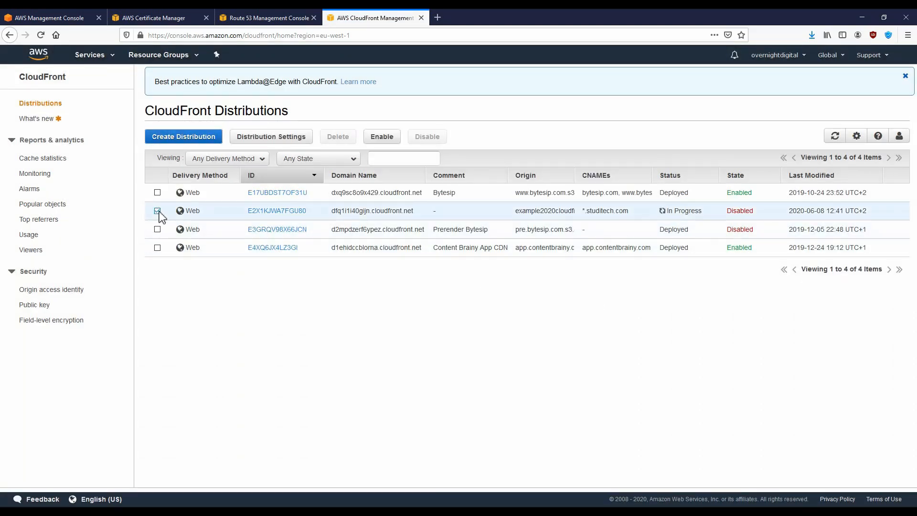